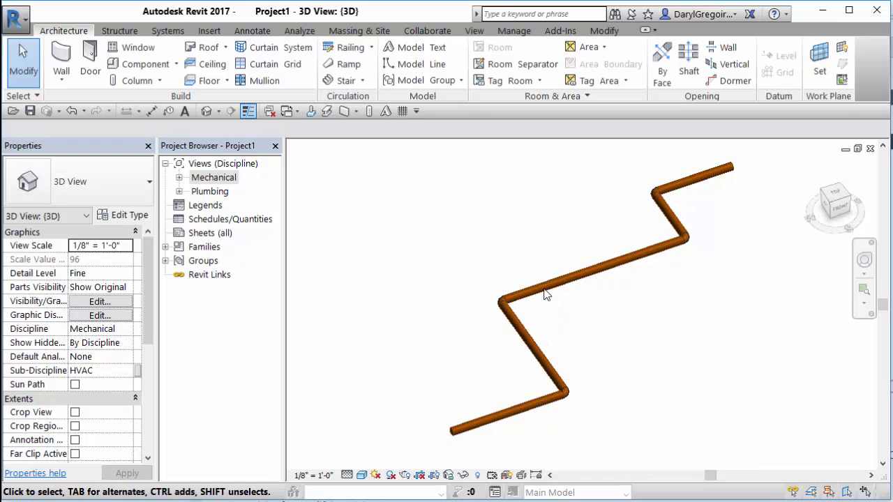
pyautogui.keyDown('shift'); pyautogui.moveTo(660, 337); pyautogui.dragTo(690, 344, button='middle'); pyautogui.keyUp('shift')
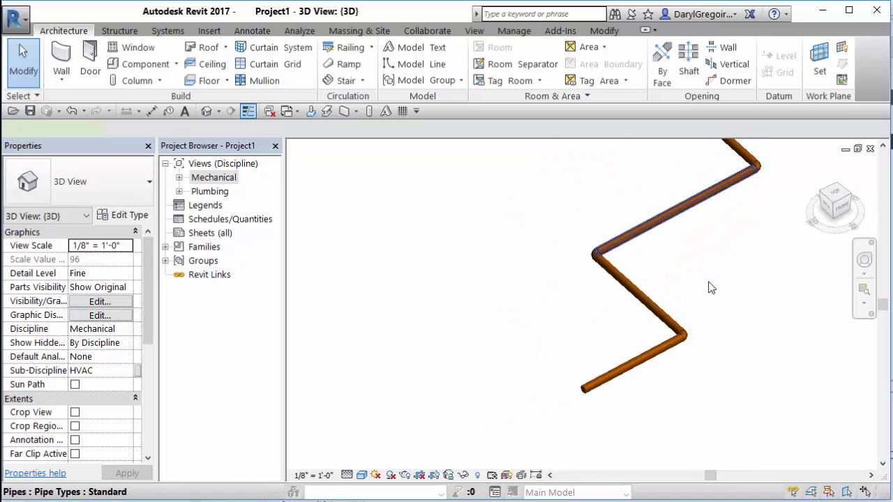
pyautogui.click(702, 223)
pyautogui.keyDown('shift'); pyautogui.moveTo(702, 223); pyautogui.dragTo(712, 318, button='middle'); pyautogui.keyUp('shift')
pyautogui.moveTo(763, 296); pyautogui.dragTo(722, 311, button='middle')
pyautogui.click(722, 311)
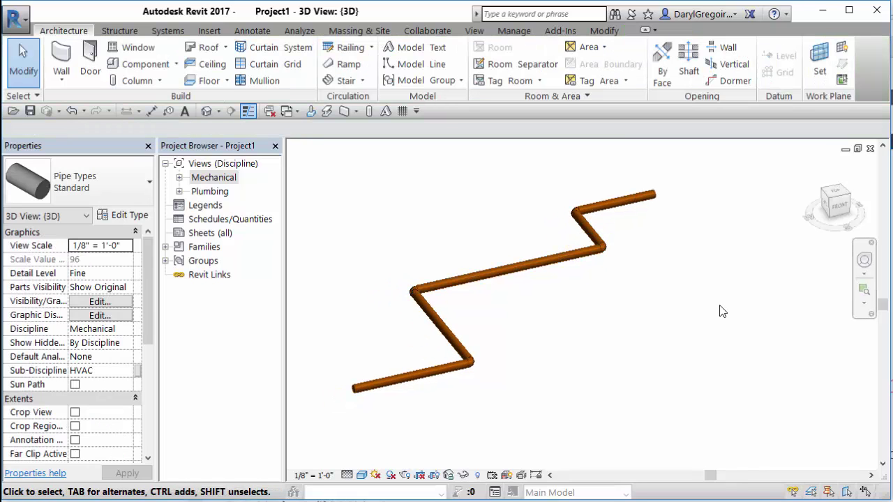
# - Draw a five-segment zigzag pipe run, 4" diameter, sloped 1/2" / 12", beside the existing run, with parallel segments about 10', 6' and 11'-6" long
pyautogui.click(165, 31)
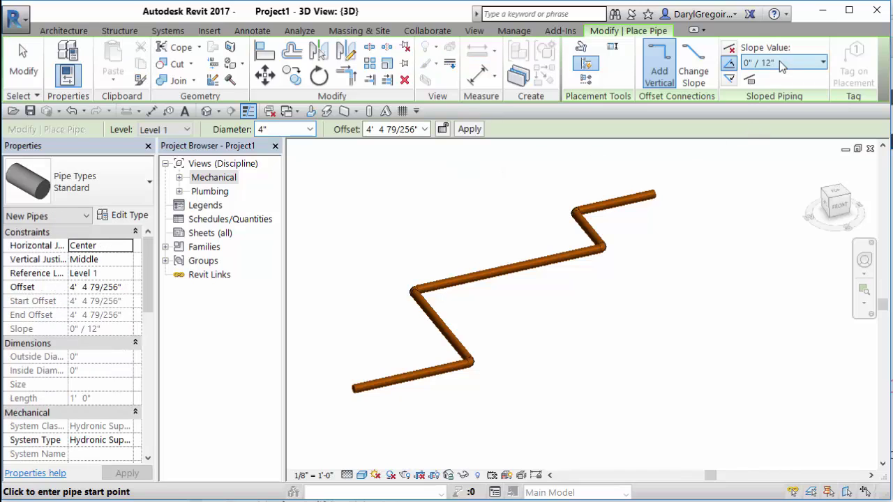
pyautogui.click(777, 61)
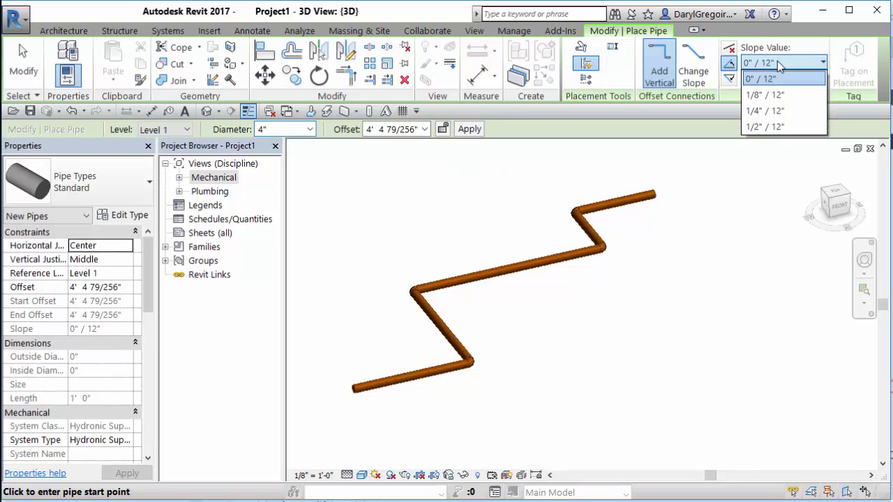
pyautogui.click(777, 127)
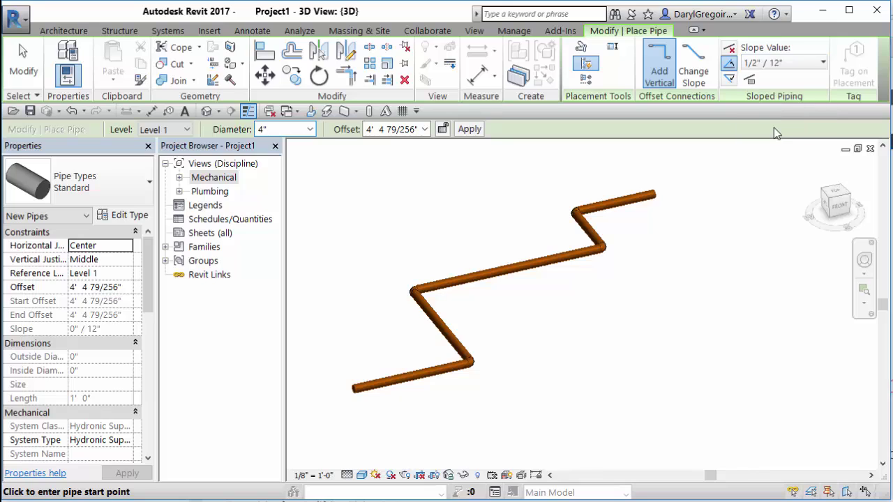
pyautogui.click(540, 425)
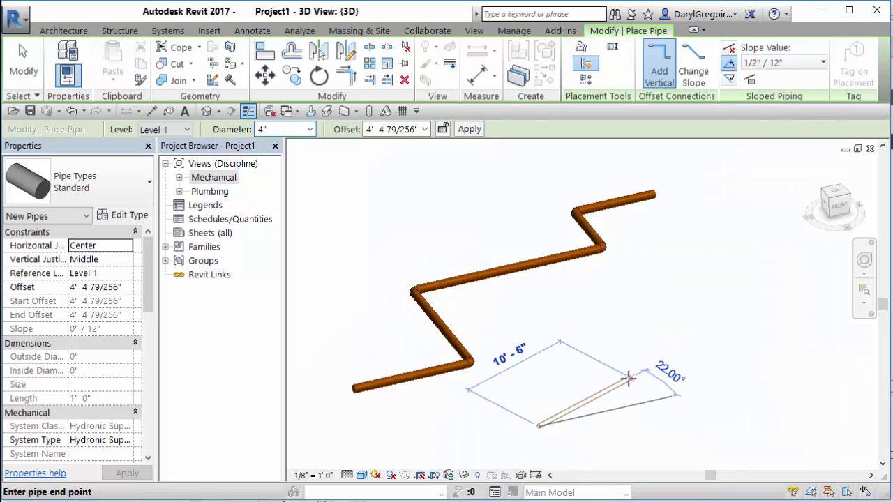
pyautogui.click(639, 381)
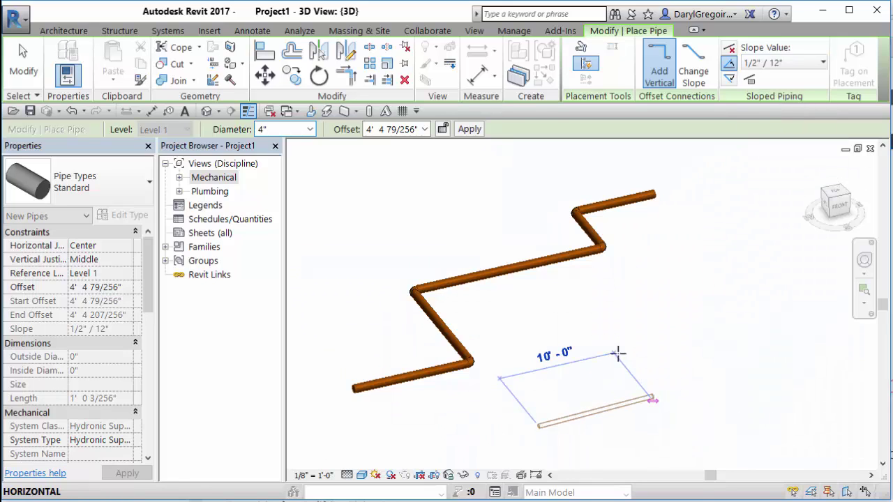
pyautogui.click(680, 320)
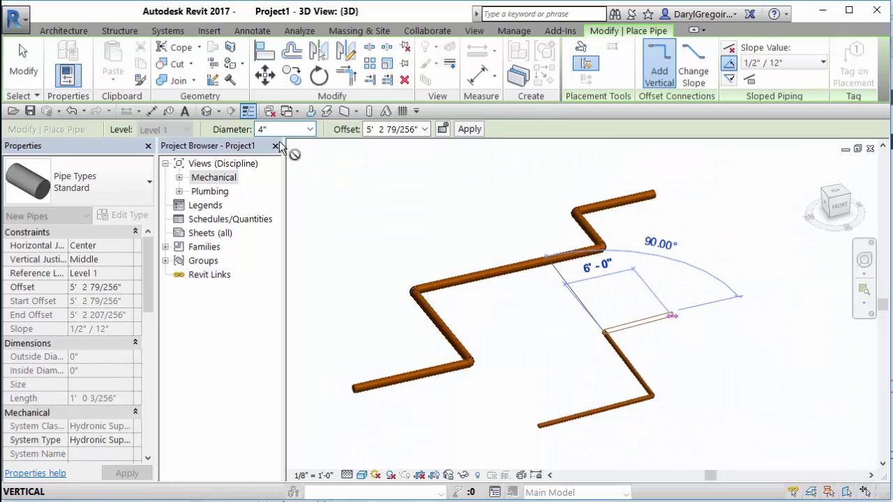
pyautogui.click(672, 315)
pyautogui.click(646, 280)
pyautogui.click(781, 249)
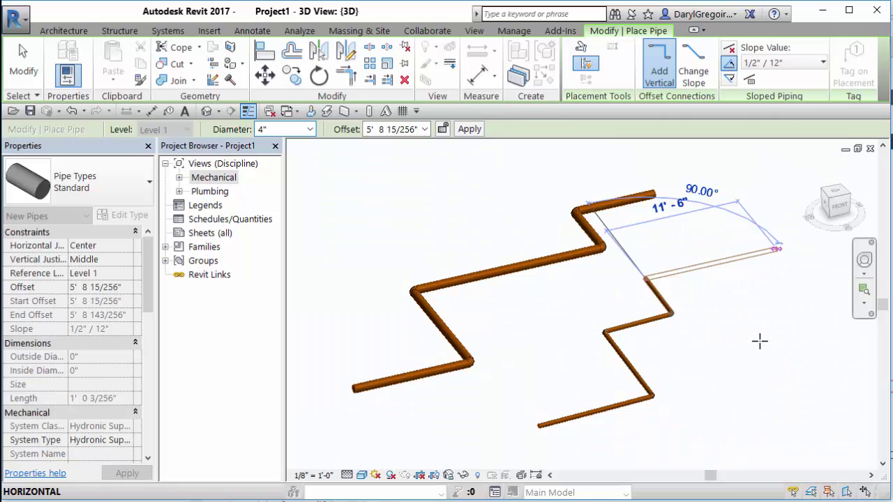
pyautogui.press('Escape')
pyautogui.press('Escape')
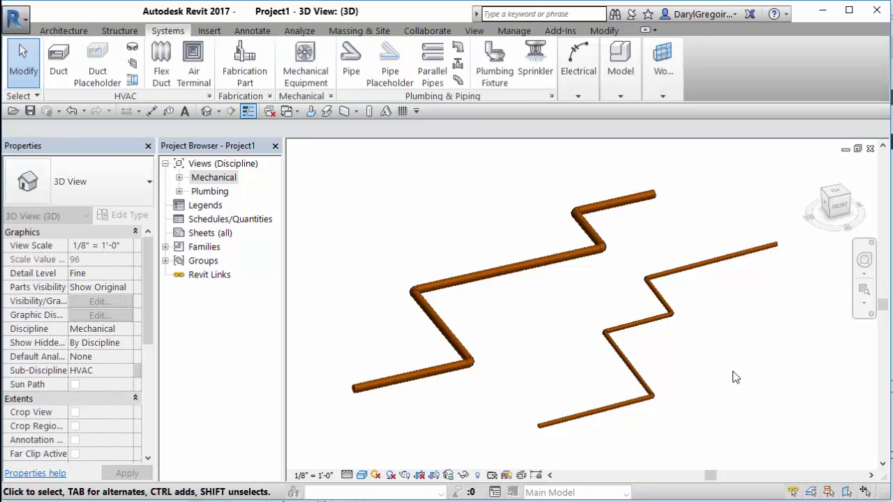
# - Add a slope value of 1/16" / 12" to the pipe slopes in the mechanical settings
pyautogui.keyDown('shift'); pyautogui.moveTo(731, 376); pyautogui.dragTo(697, 279, button='middle'); pyautogui.keyUp('shift')
pyautogui.keyDown('shift'); pyautogui.moveTo(669, 371); pyautogui.dragTo(694, 411, button='middle'); pyautogui.keyUp('shift')
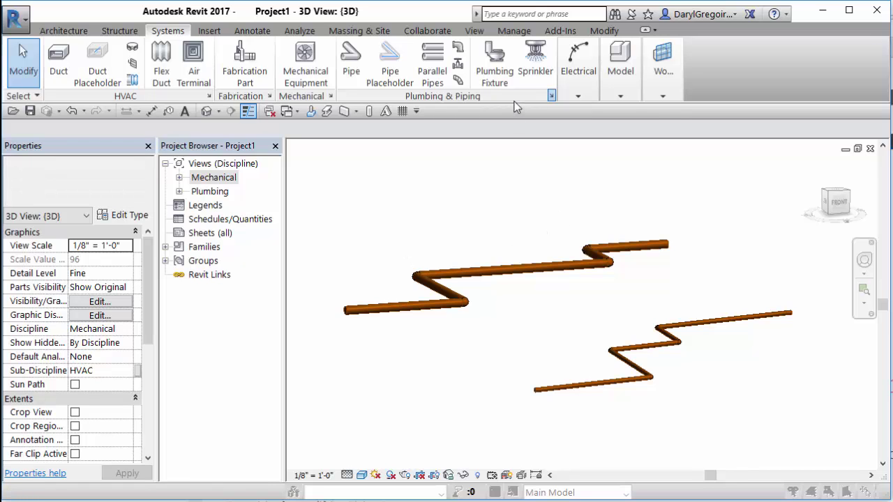
pyautogui.click(551, 96)
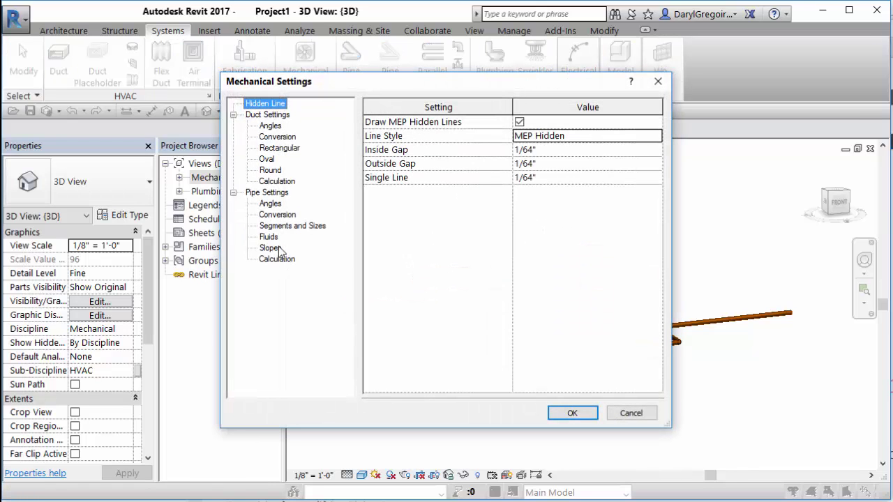
pyautogui.click(271, 248)
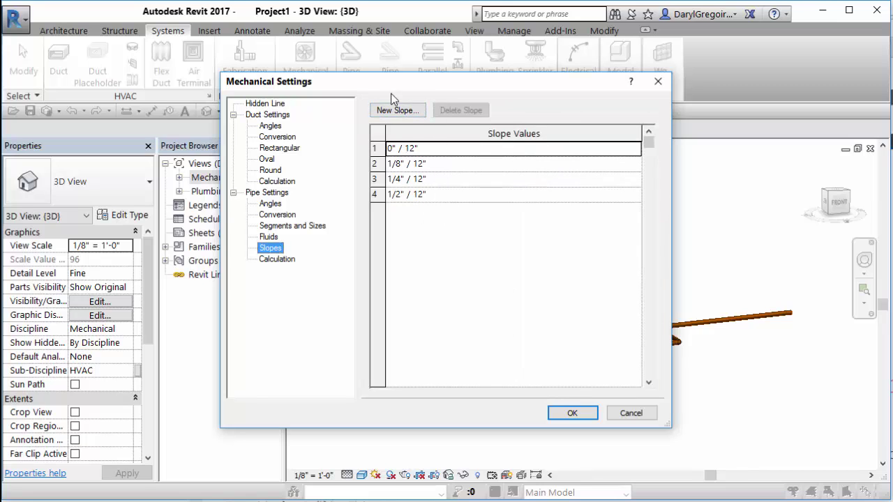
pyautogui.click(398, 110)
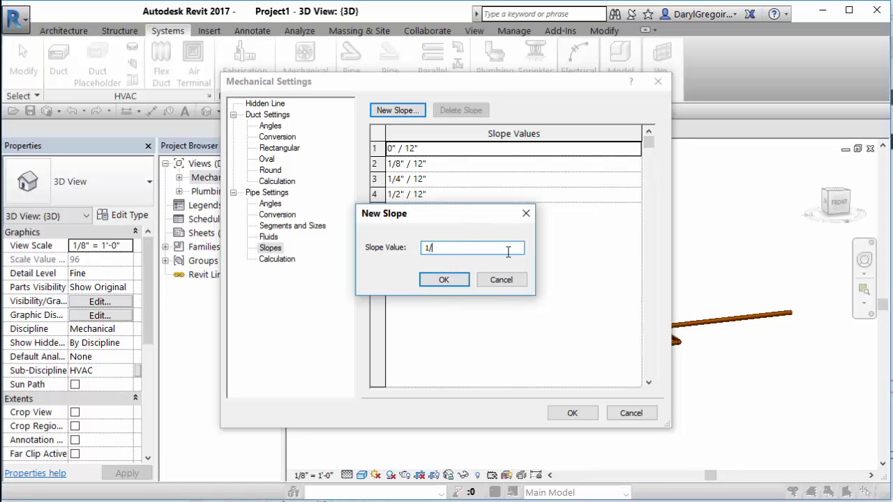
pyautogui.press('Return')
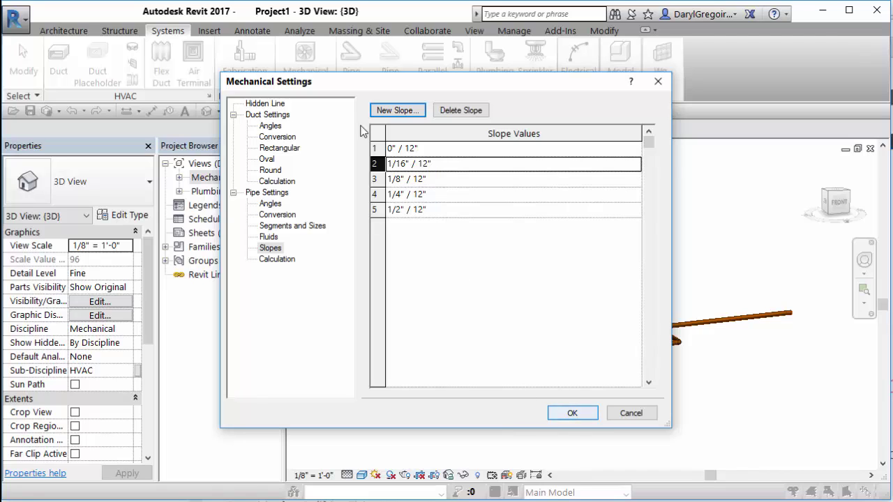
pyautogui.click(579, 416)
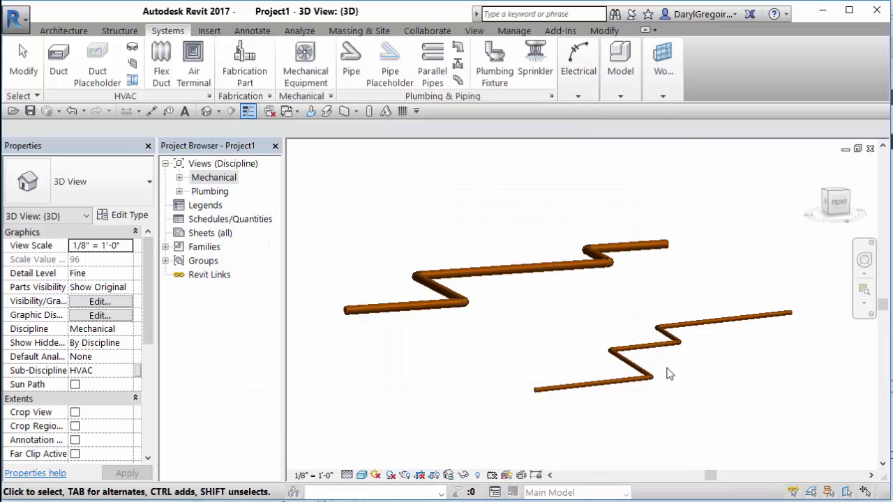
# - Delete the whole 4" sloped pipe run, including its leftover fitting
pyautogui.moveTo(652, 357); pyautogui.dragTo(618, 332, button='middle')
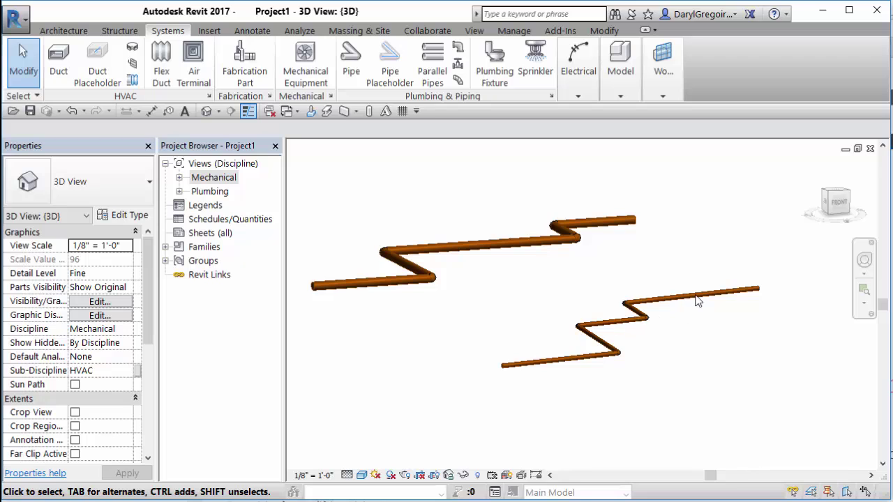
pyautogui.keyDown('shift'); pyautogui.moveTo(693, 355); pyautogui.dragTo(737, 405, button='middle'); pyautogui.keyUp('shift')
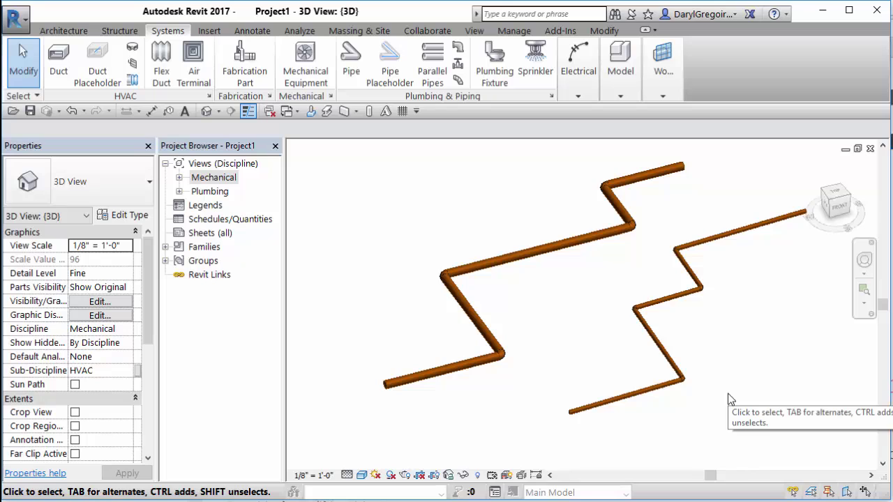
pyautogui.moveTo(643, 346); pyautogui.dragTo(785, 291, button='middle')
pyautogui.moveTo(768, 259); pyautogui.dragTo(663, 380)
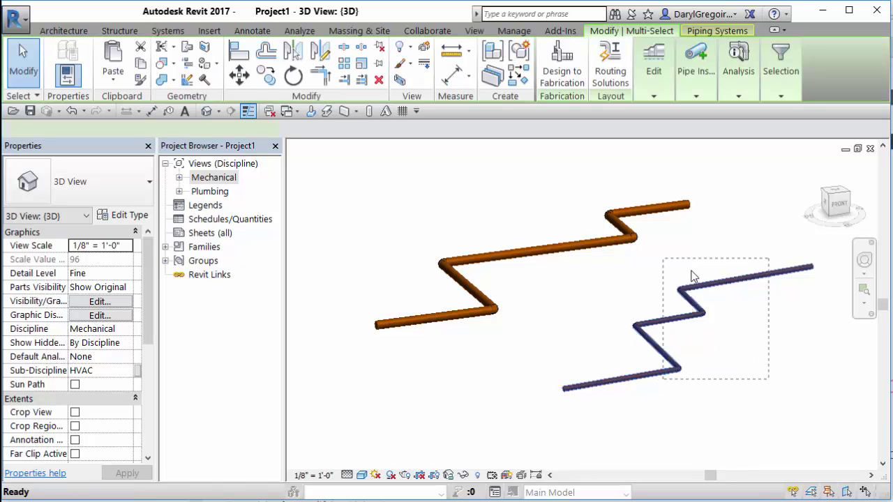
pyautogui.press('Delete')
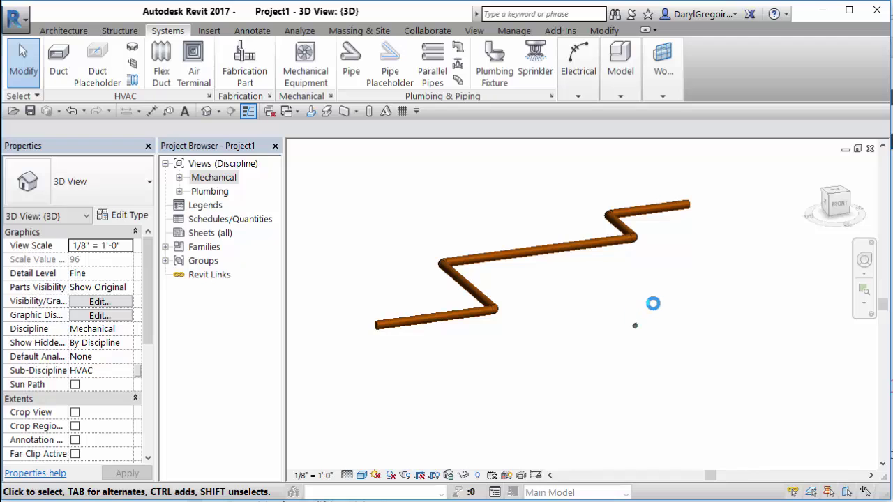
pyautogui.moveTo(653, 303); pyautogui.dragTo(614, 353)
pyautogui.press('Delete')
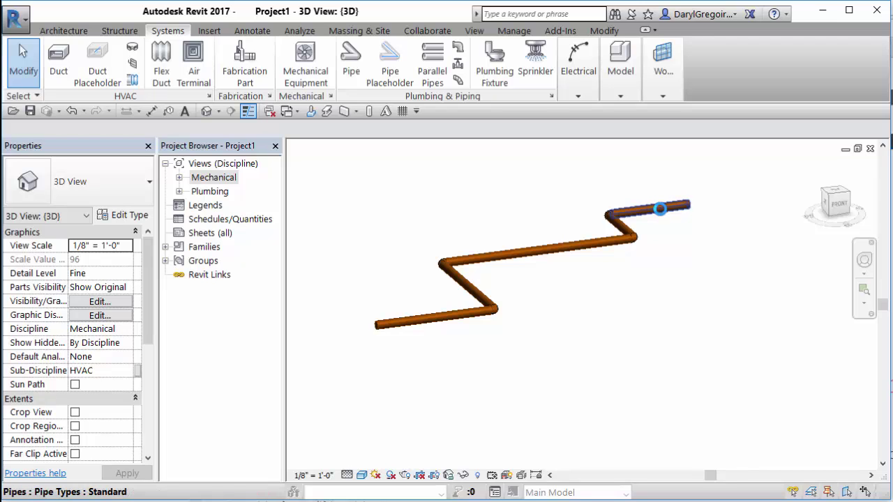
# - Select the connected 8" pipes from the far end segment through the long middle segment, and clear the selection
pyautogui.click(426, 322)
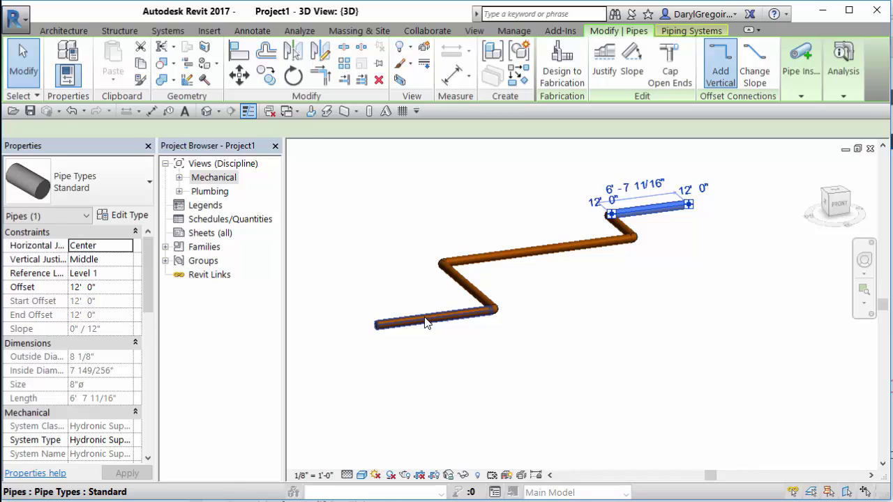
pyautogui.click(597, 293)
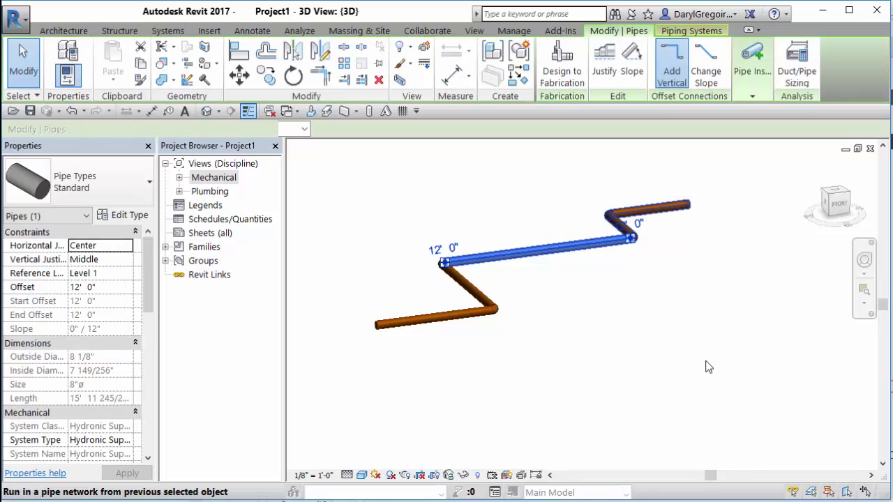
pyautogui.keyDown('ctrl'); pyautogui.click(637, 231); pyautogui.keyUp('ctrl')
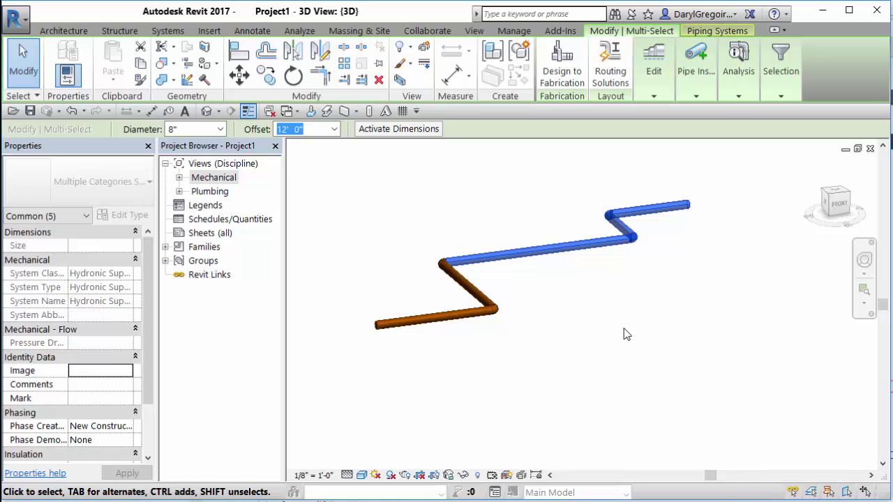
pyautogui.press('Escape')
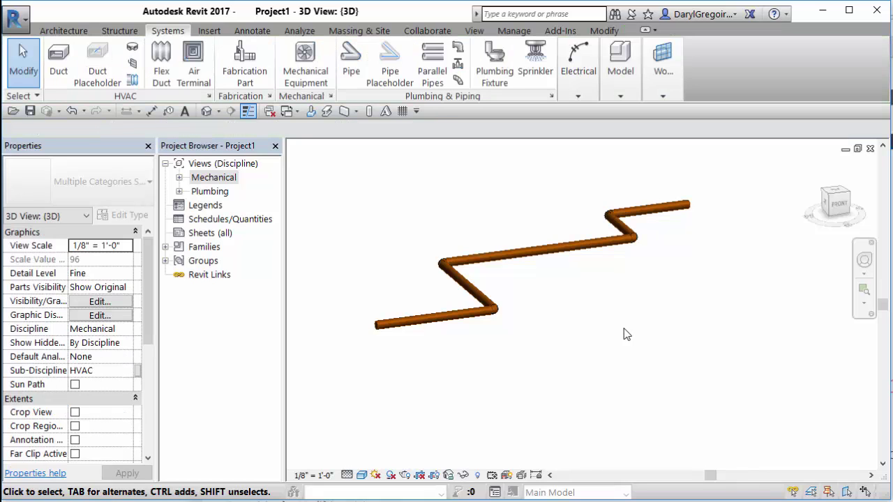
# - Cycle the selection candidates at the 8" run's far end pipe and preview its connection to the middle pipe, leaving nothing selected
pyautogui.click(642, 208)
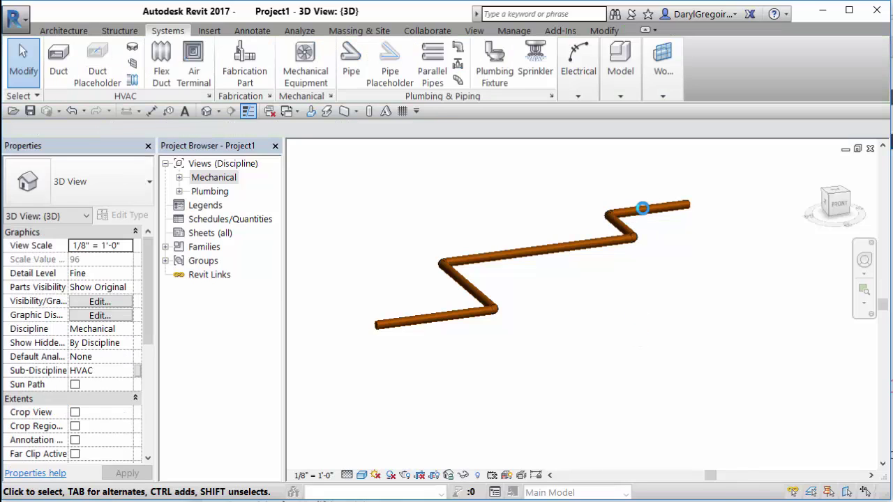
pyautogui.scroll(-2, 642, 207)
pyautogui.press('Tab')
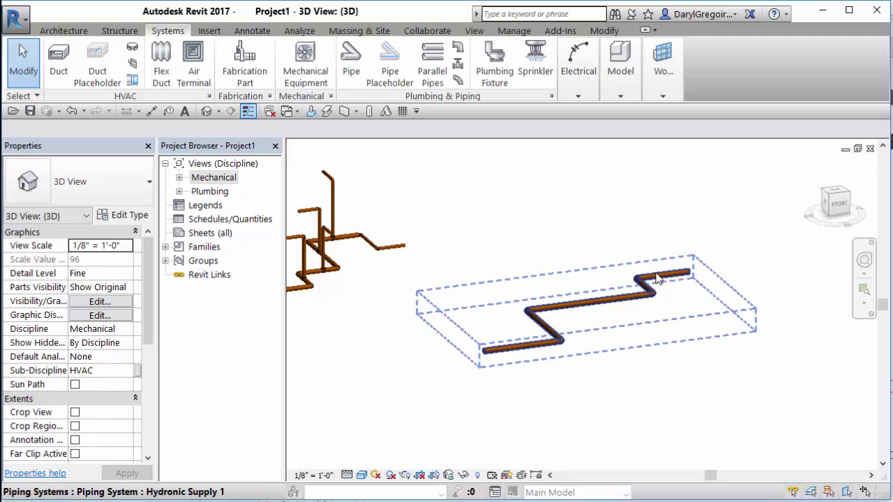
pyautogui.press('Tab')
pyautogui.press('Tab')
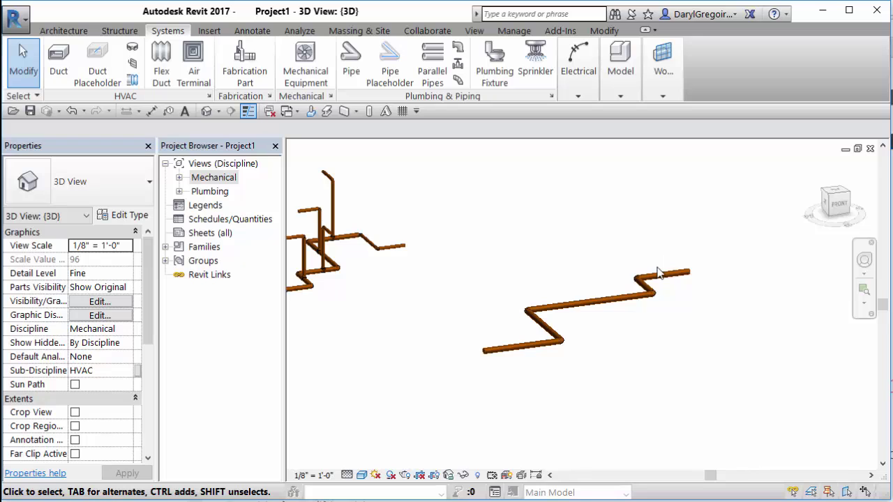
pyautogui.click(593, 310)
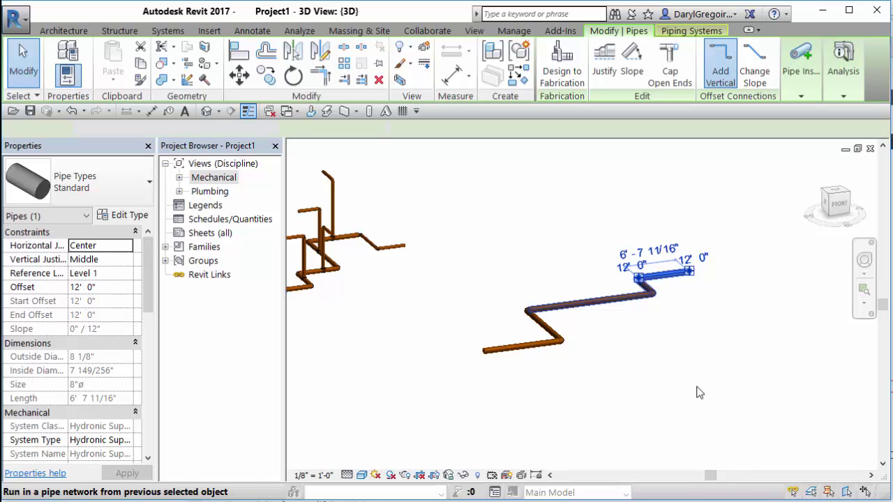
pyautogui.press('Tab')
pyautogui.press('Escape')
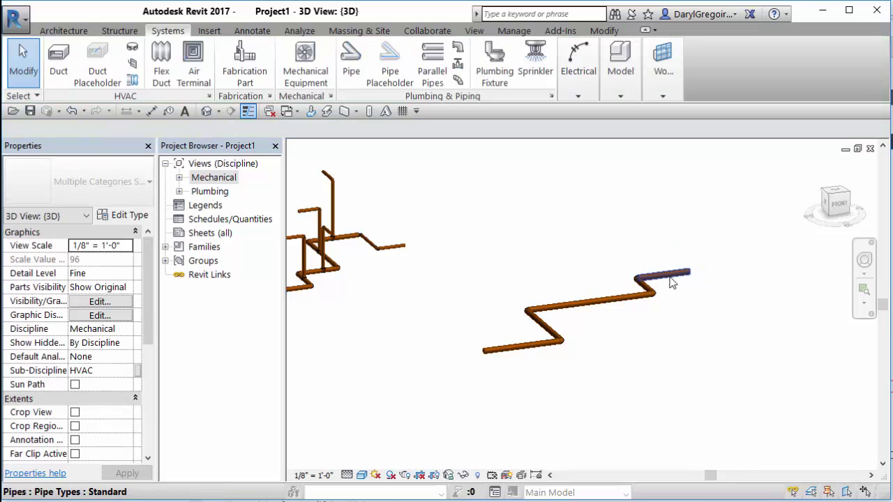
# - Select the entire flat 8" pipe network and apply a 1/2" / 12" slope with the Slope Editor
pyautogui.press('Tab')
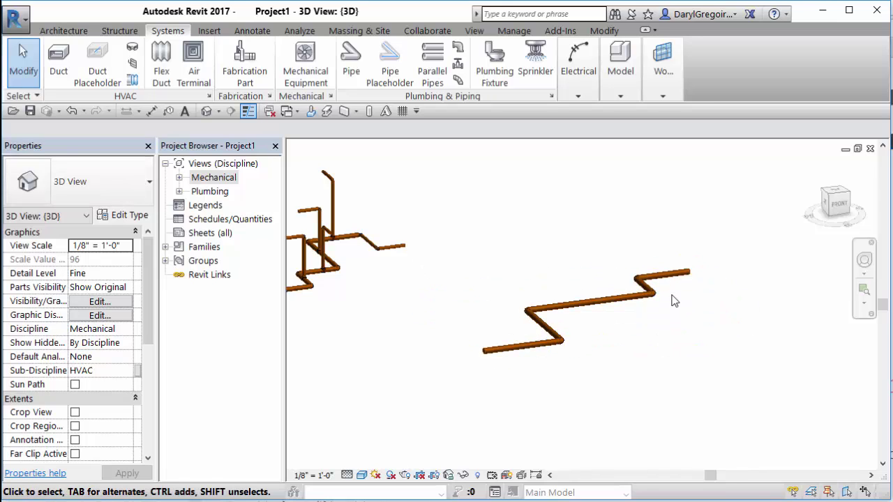
pyautogui.press('Tab')
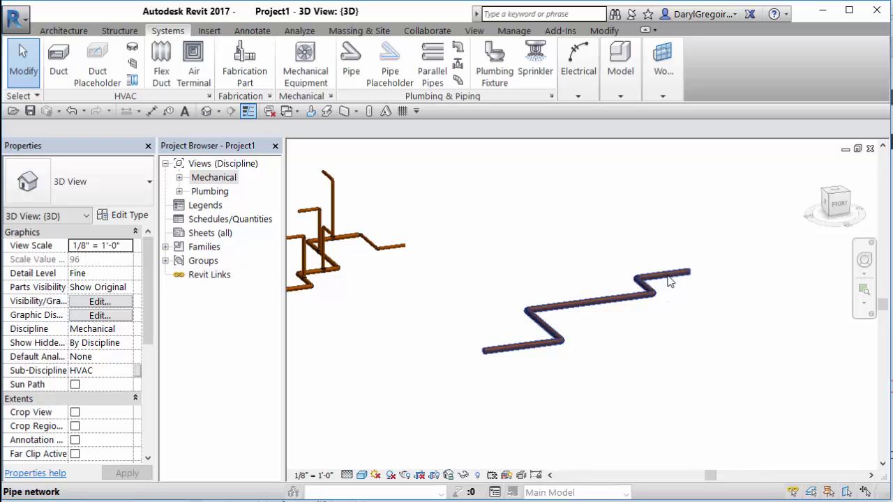
pyautogui.click(678, 344)
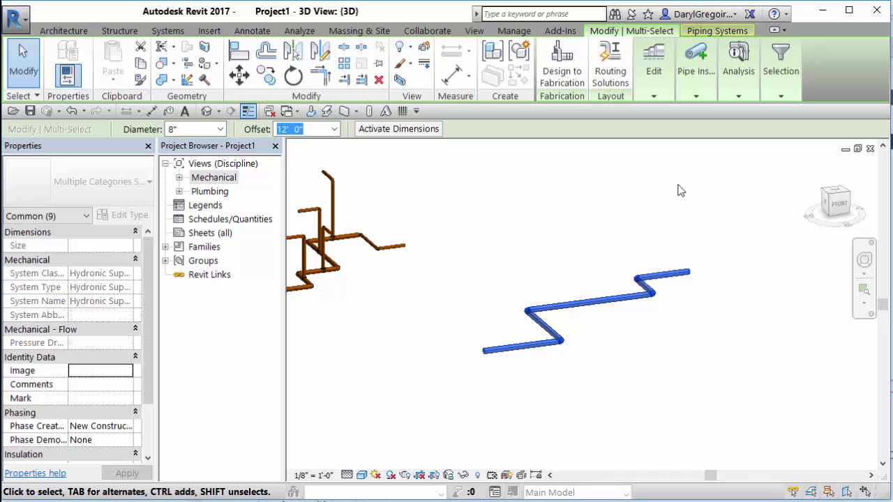
pyautogui.click(656, 101)
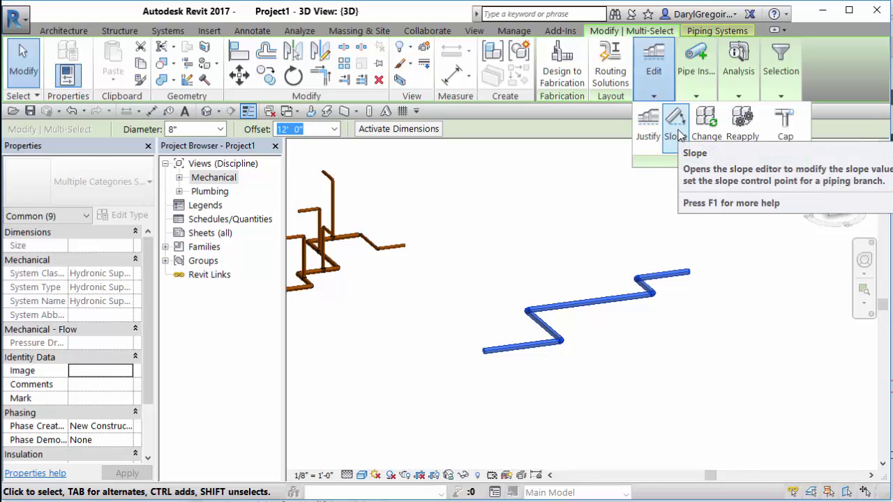
pyautogui.click(675, 126)
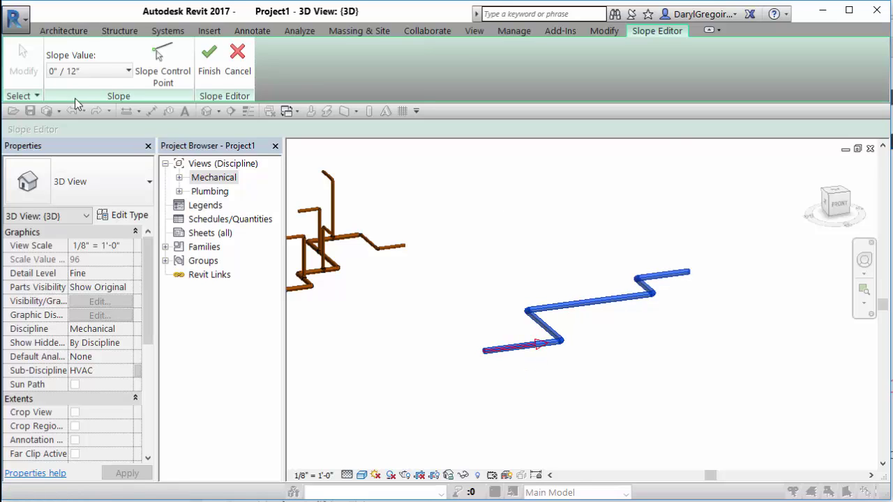
pyautogui.click(96, 71)
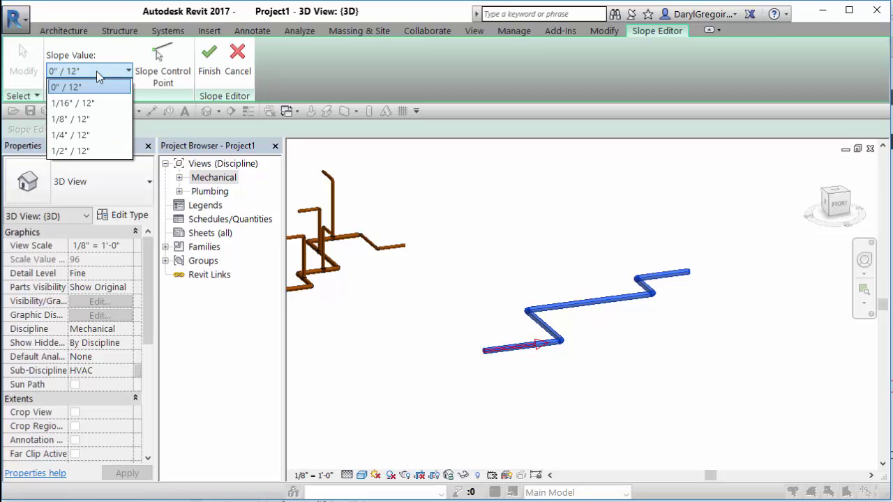
pyautogui.click(73, 150)
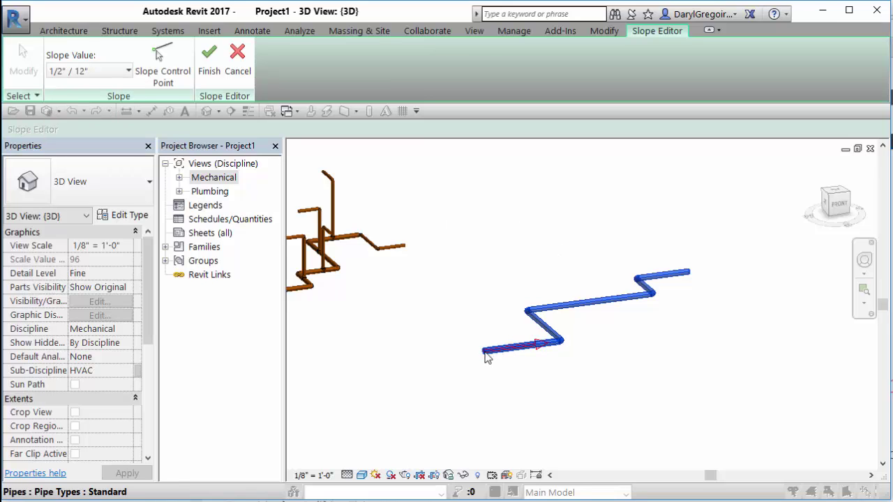
pyautogui.click(208, 64)
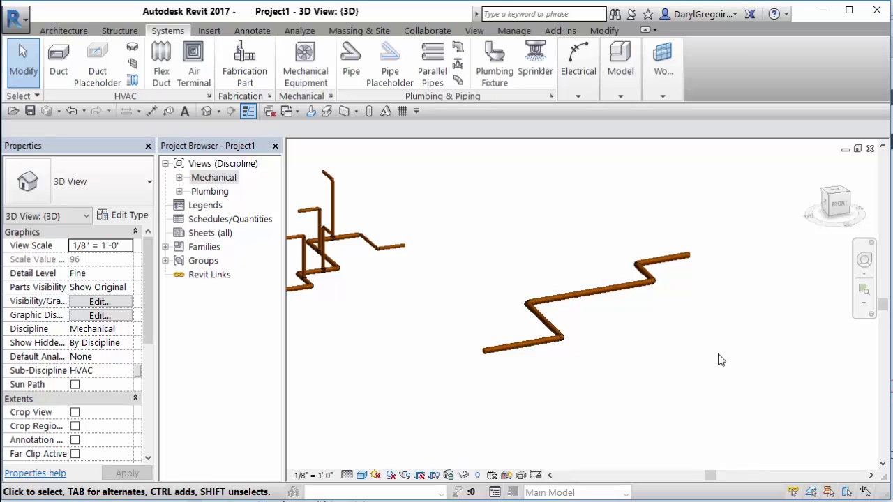
# - Reset the whole 8" pipe run to a slope of 0" / 12" in the Slope Editor
pyautogui.moveTo(709, 217); pyautogui.dragTo(507, 375)
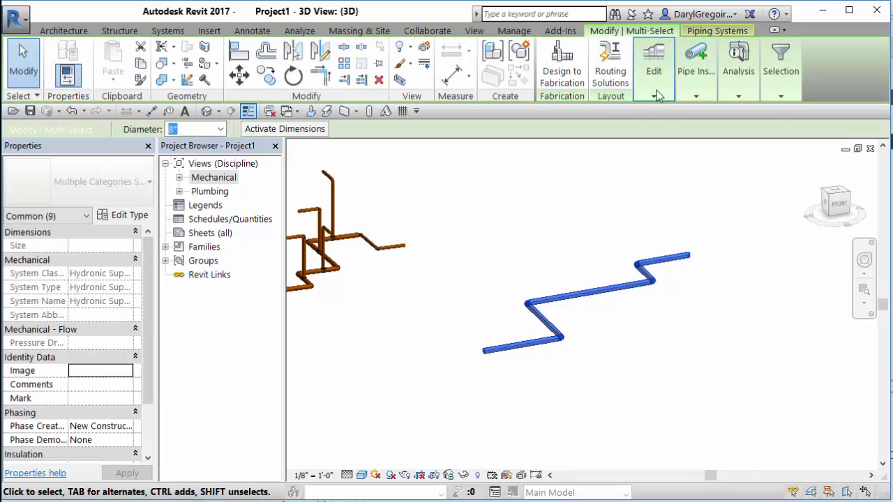
pyautogui.moveTo(656, 101)
pyautogui.click(674, 123)
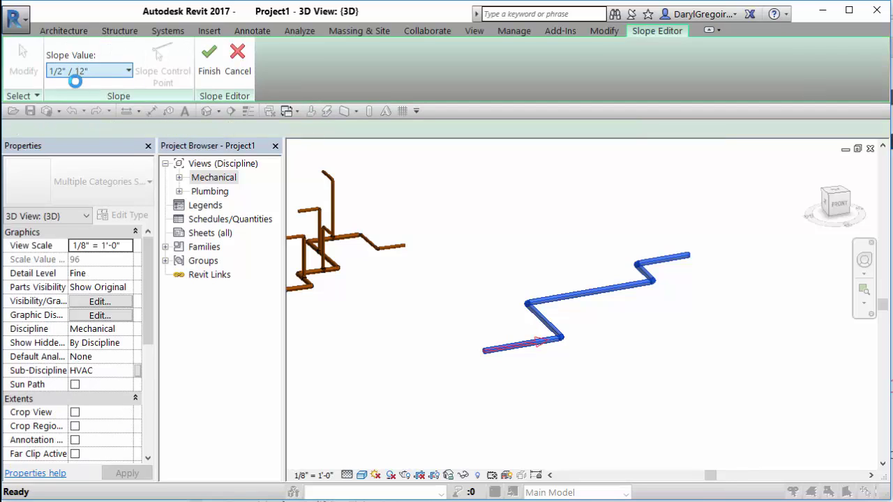
pyautogui.click(76, 71)
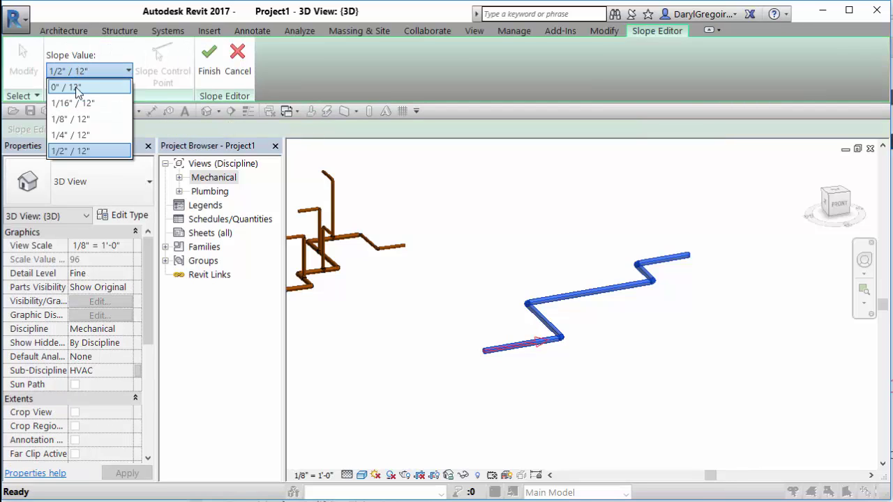
pyautogui.click(89, 87)
pyautogui.click(207, 70)
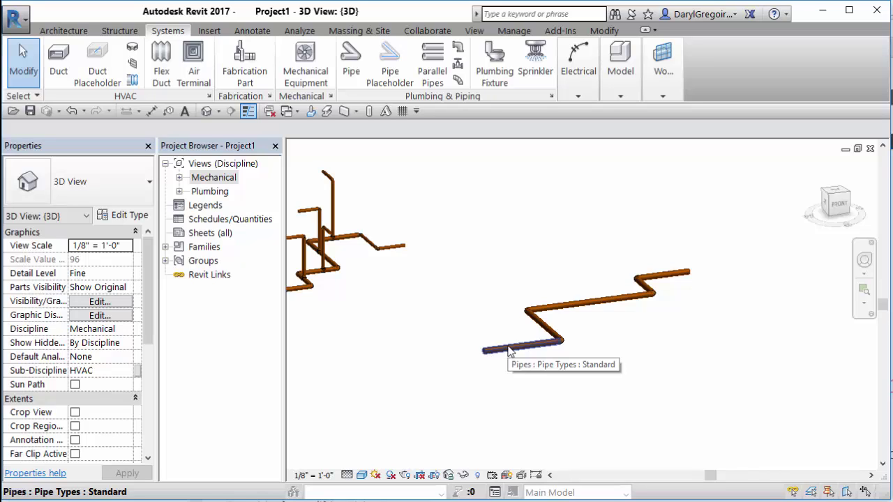
# - In the Slope Editor, move the 8" run's slope control point to the far end and choose a 1/2" / 12" slope
pyautogui.press('Tab')
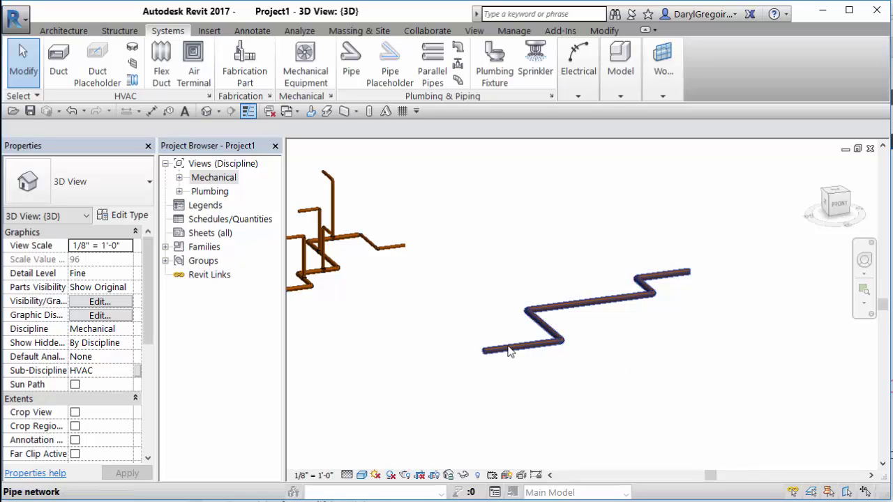
pyautogui.click(621, 346)
pyautogui.click(653, 101)
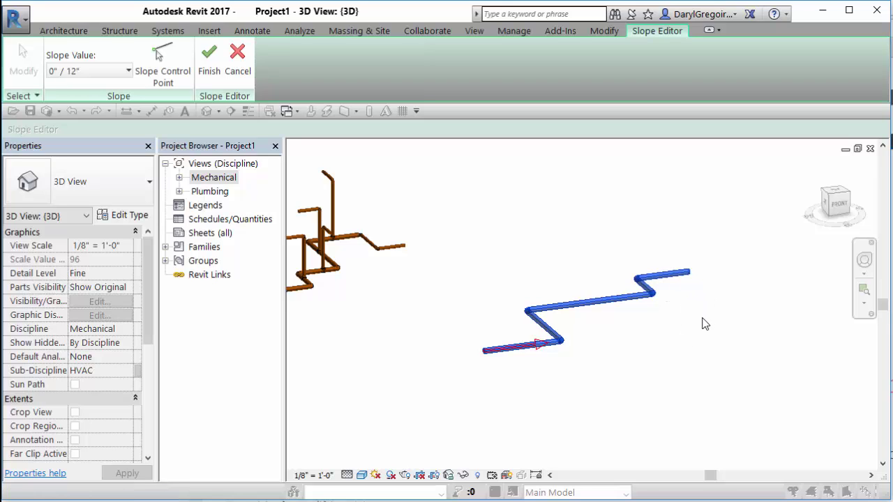
pyautogui.click(177, 81)
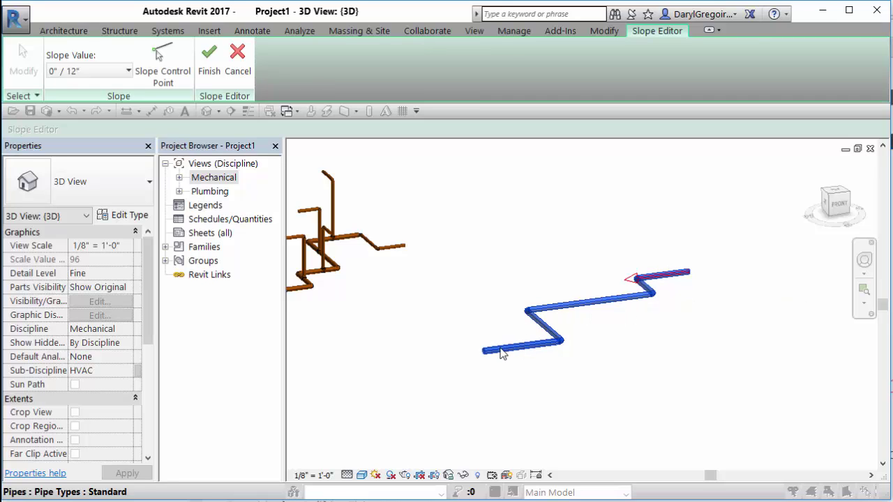
pyautogui.click(176, 78)
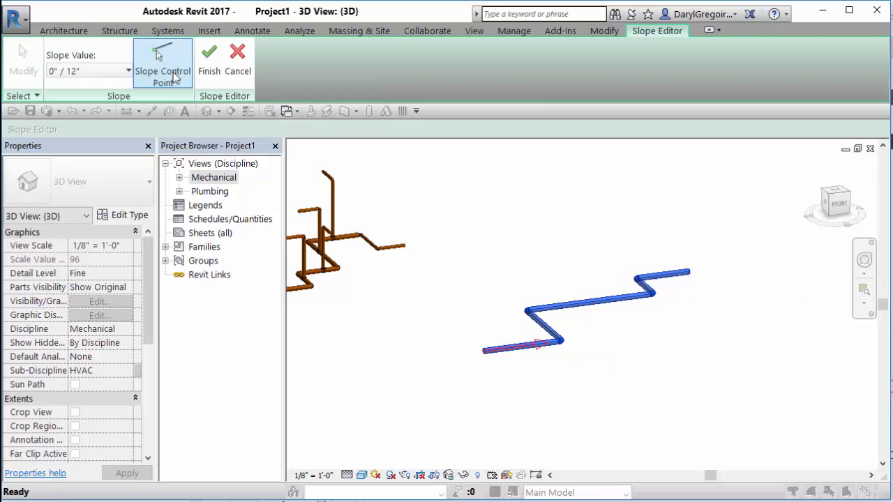
pyautogui.click(173, 75)
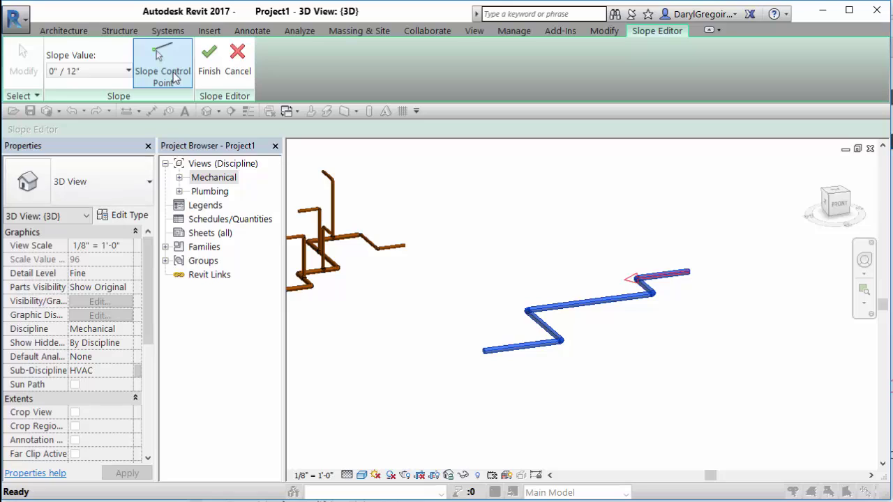
pyautogui.click(83, 69)
pyautogui.click(66, 151)
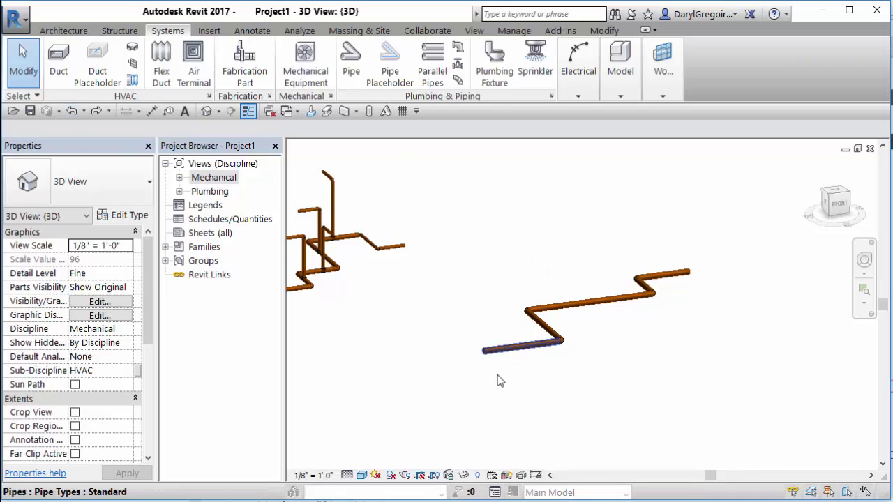
# - Draw a matching 8" vertical pipe from the open end of the near segment down to an offset of 0' 0"
pyautogui.click(505, 348)
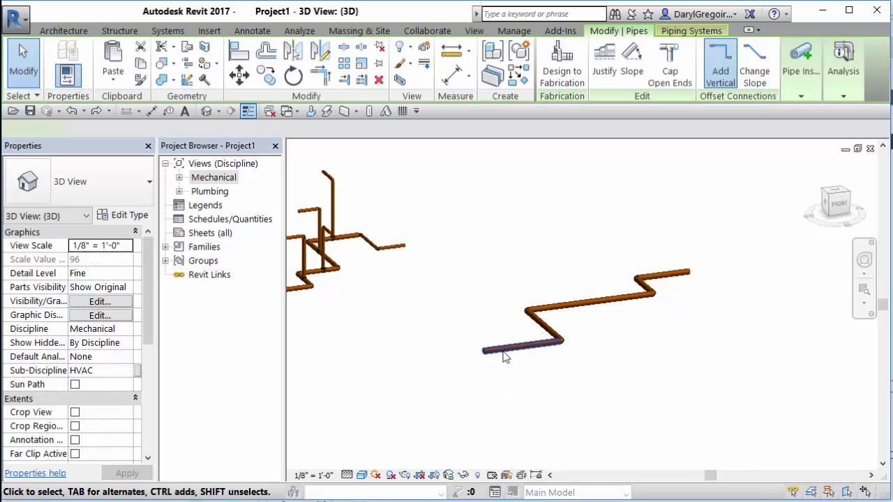
pyautogui.click(519, 75)
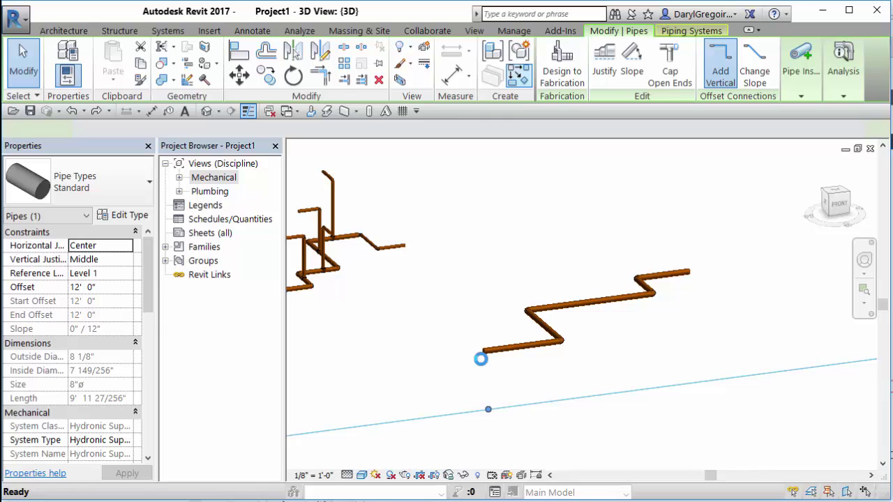
pyautogui.click(482, 351)
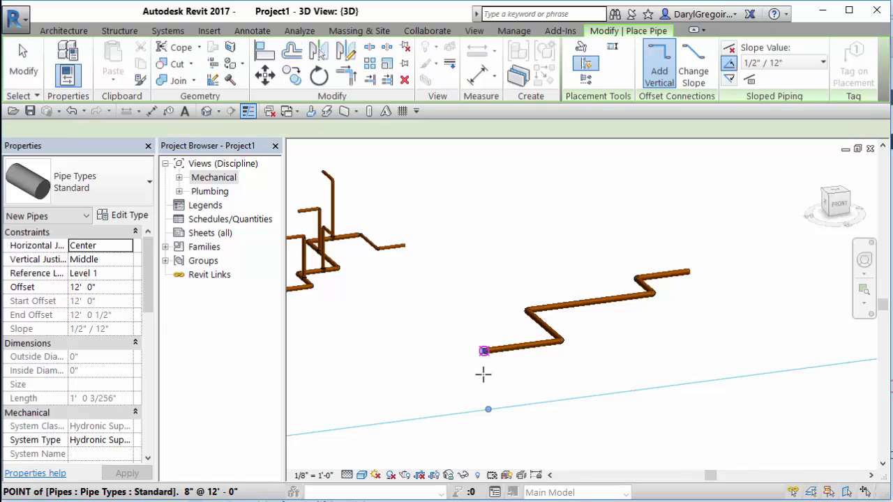
pyautogui.doubleClick(402, 130)
pyautogui.write('0')
pyautogui.press('Return')
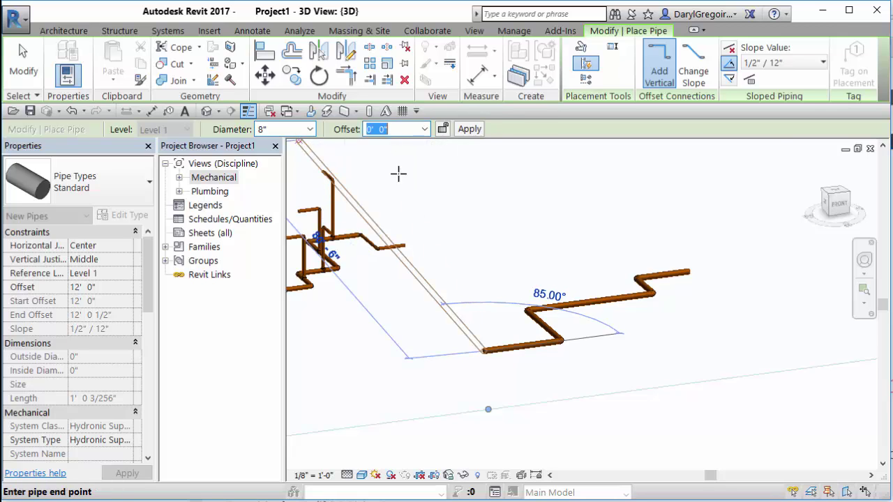
pyautogui.click(469, 131)
pyautogui.press('Escape')
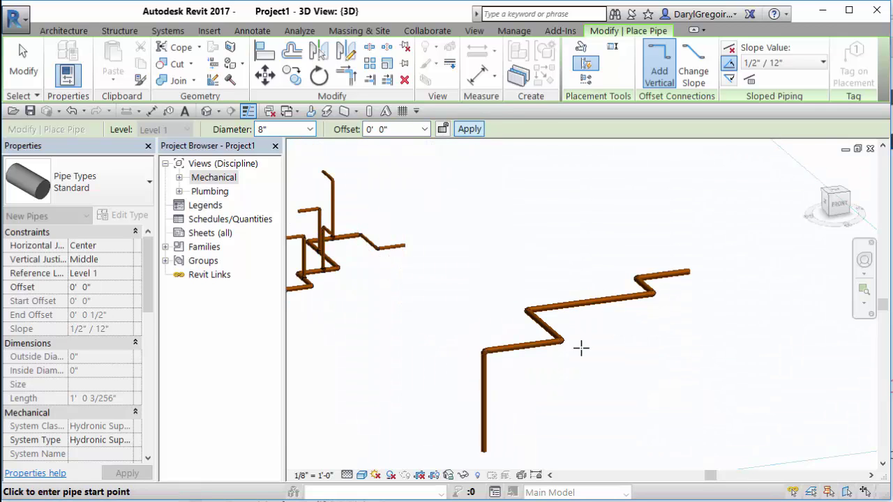
pyautogui.press('Escape')
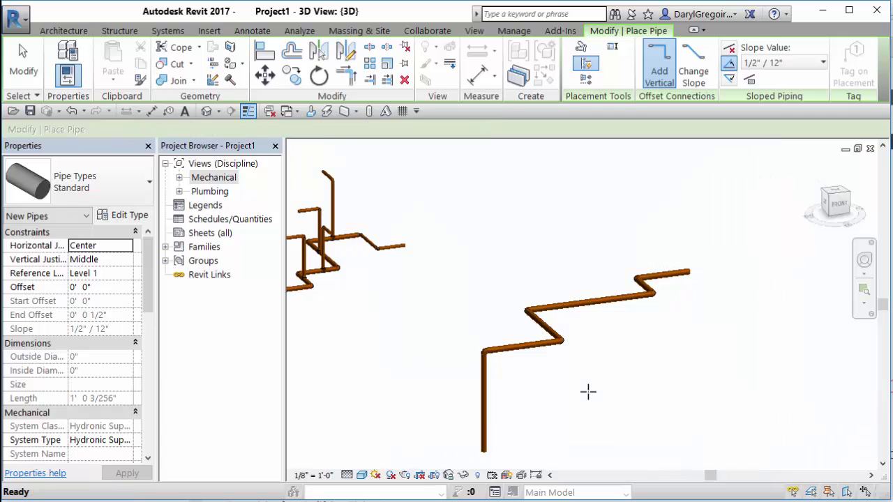
pyautogui.click(558, 416)
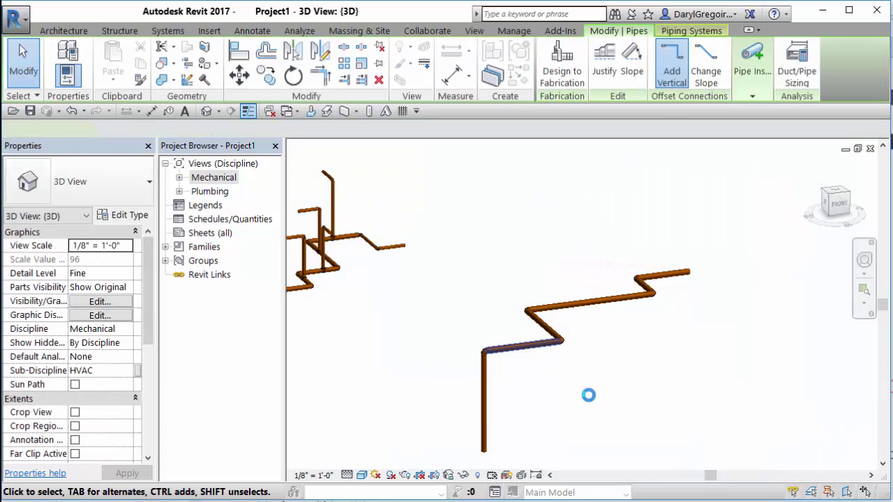
pyautogui.moveTo(589, 396); pyautogui.dragTo(566, 411, button='middle')
pyautogui.click(589, 396)
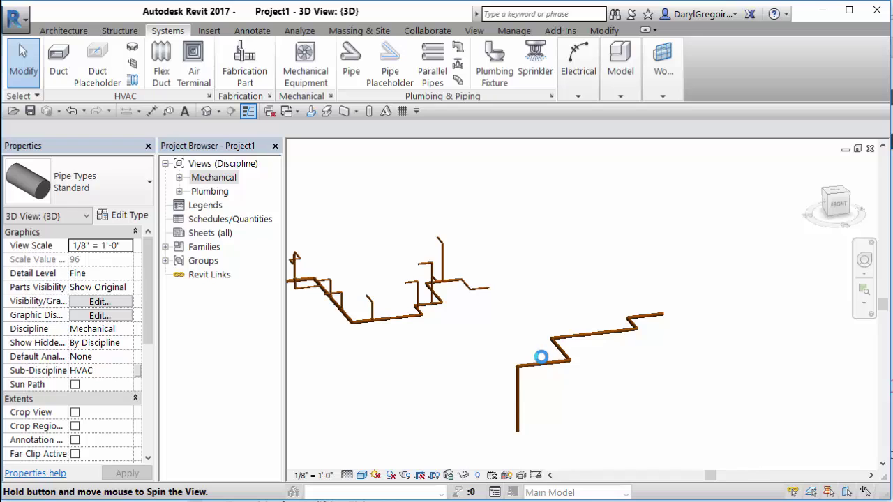
pyautogui.click(652, 322)
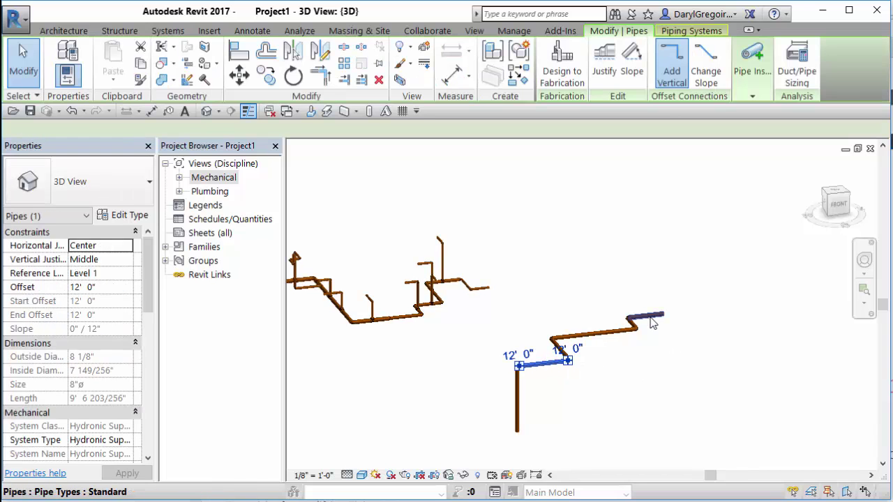
pyautogui.press('Tab')
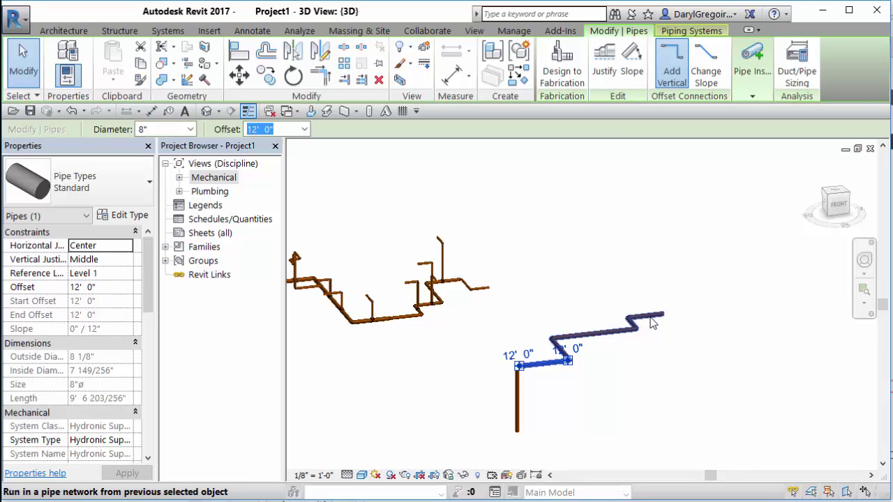
pyautogui.click(673, 383)
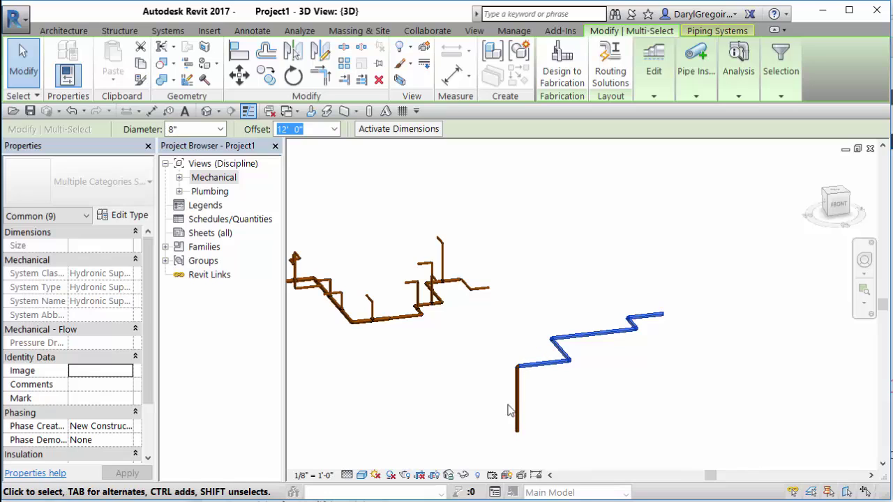
pyautogui.click(652, 96)
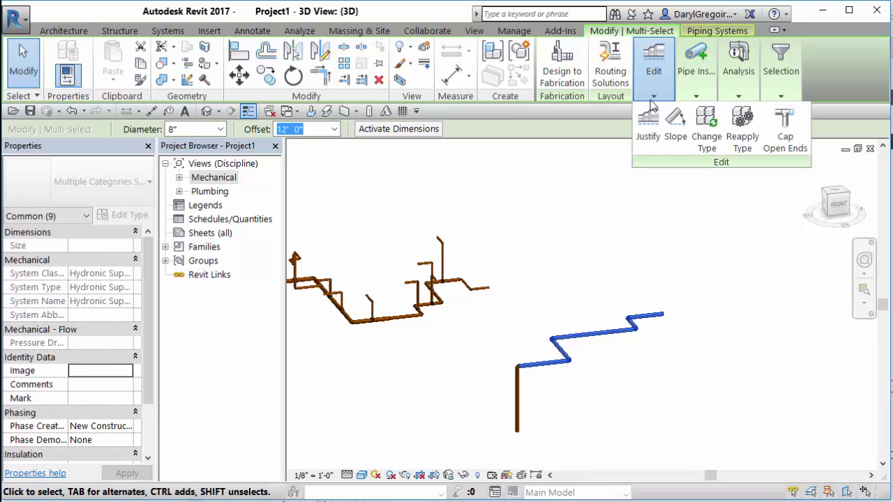
pyautogui.click(705, 129)
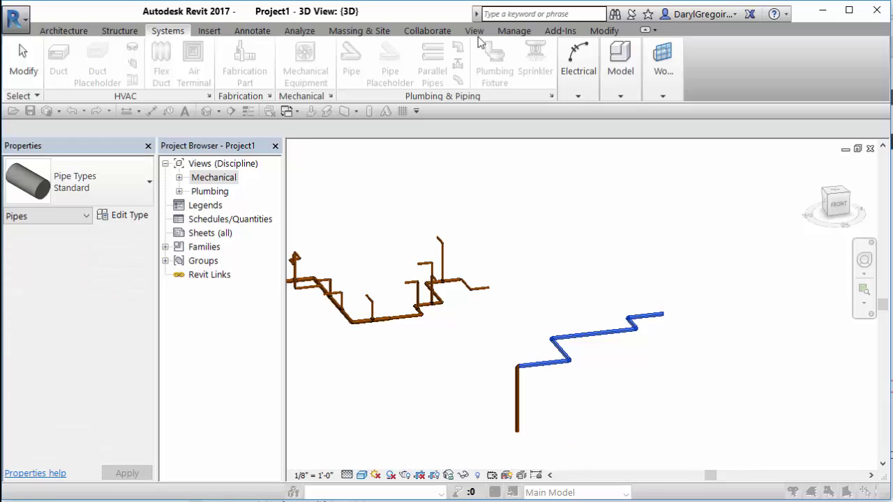
pyautogui.click(635, 370)
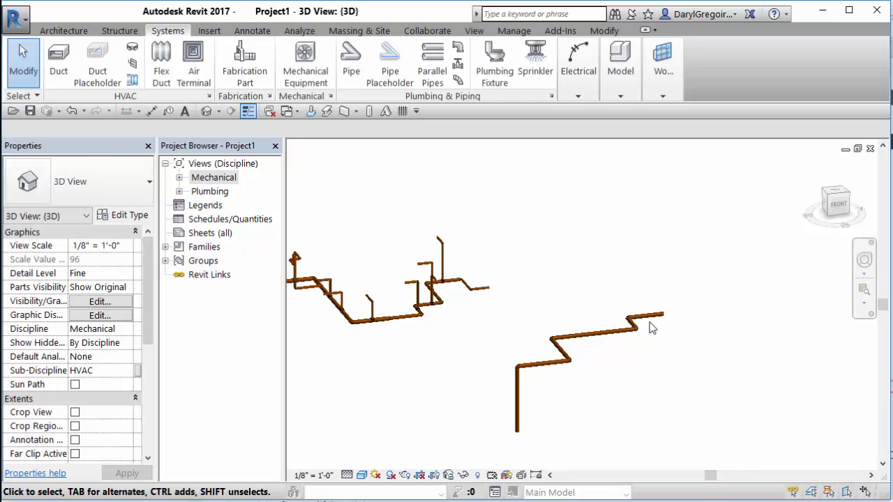
# - Select the 8" horizontal run without its vertical drop and apply a 1/2" / 12" slope with the Slope Editor
pyautogui.click(544, 370)
pyautogui.press('Tab')
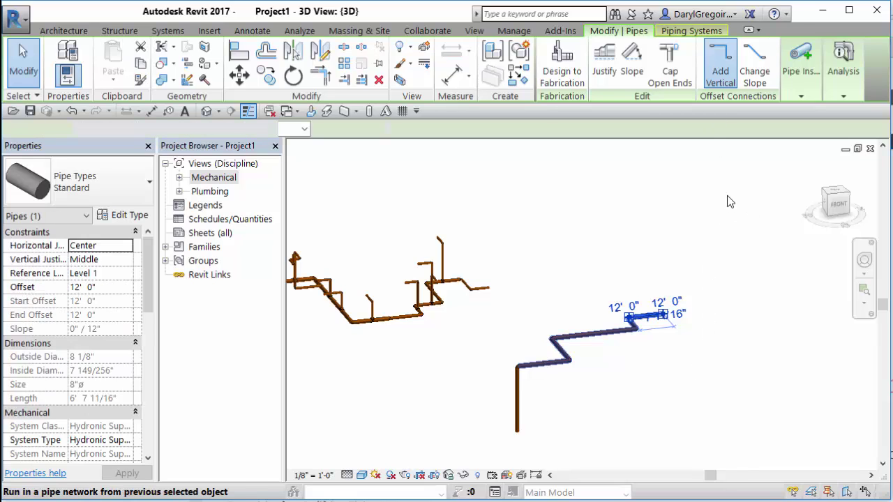
pyautogui.click(631, 320)
pyautogui.click(653, 96)
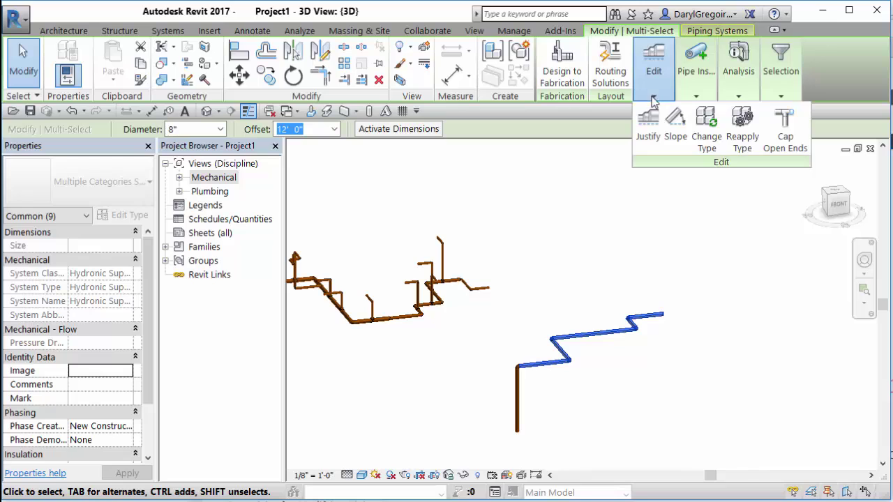
pyautogui.click(675, 120)
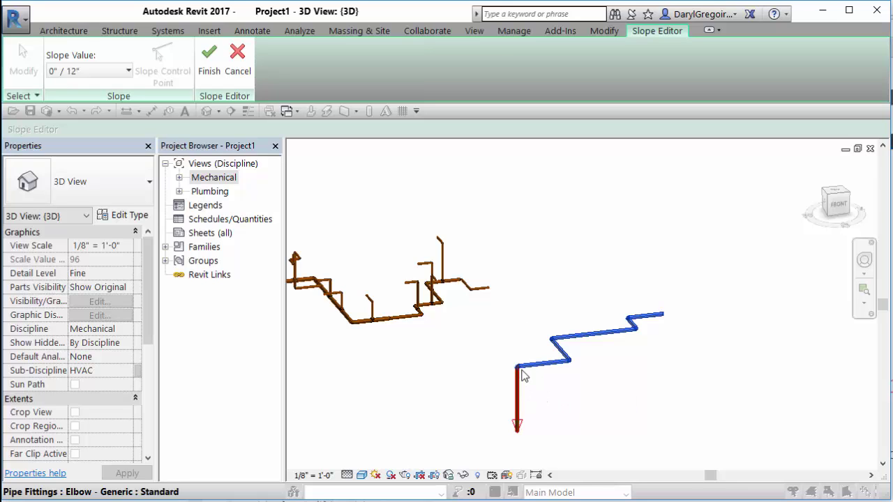
pyautogui.click(118, 72)
pyautogui.click(76, 149)
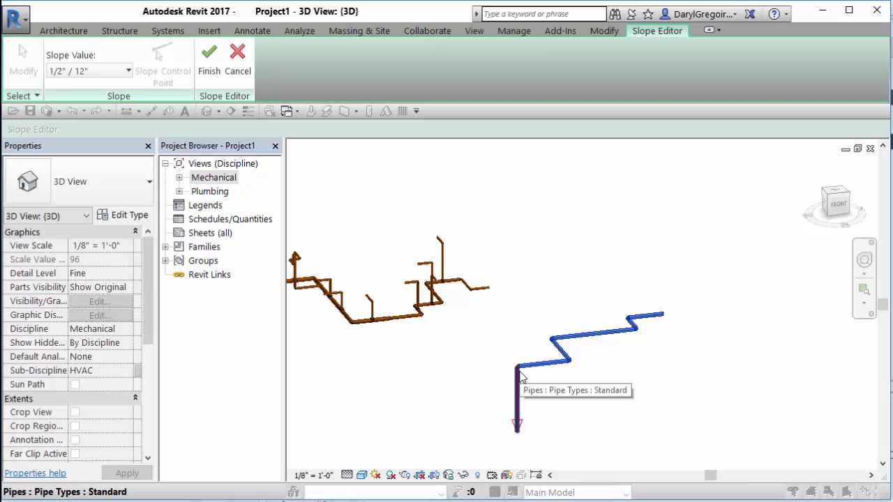
pyautogui.click(209, 64)
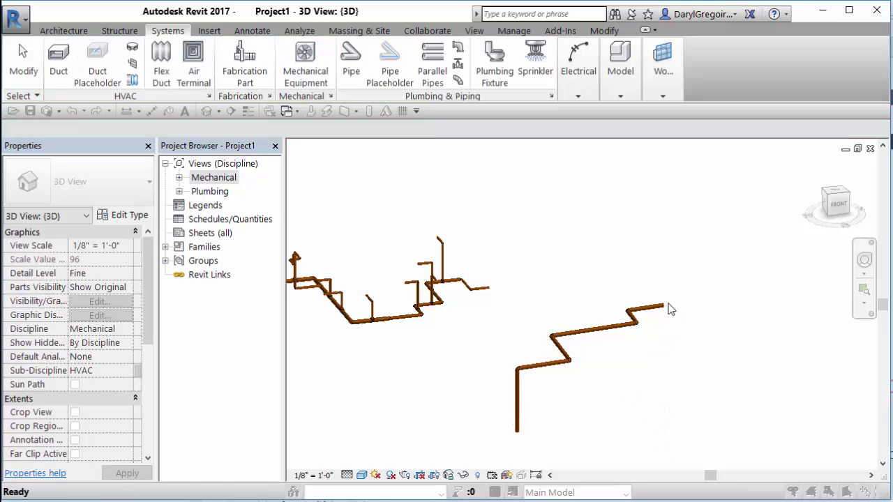
# - Apply a 1/2" / 12" slope to the branched network's main run with the slope control point at its 8" end
pyautogui.keyDown('shift'); pyautogui.moveTo(669, 388); pyautogui.dragTo(736, 377, button='middle'); pyautogui.keyUp('shift')
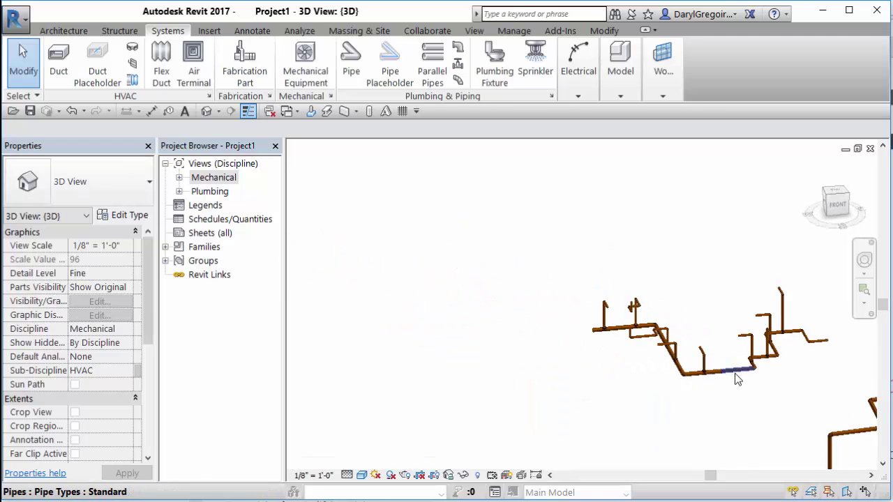
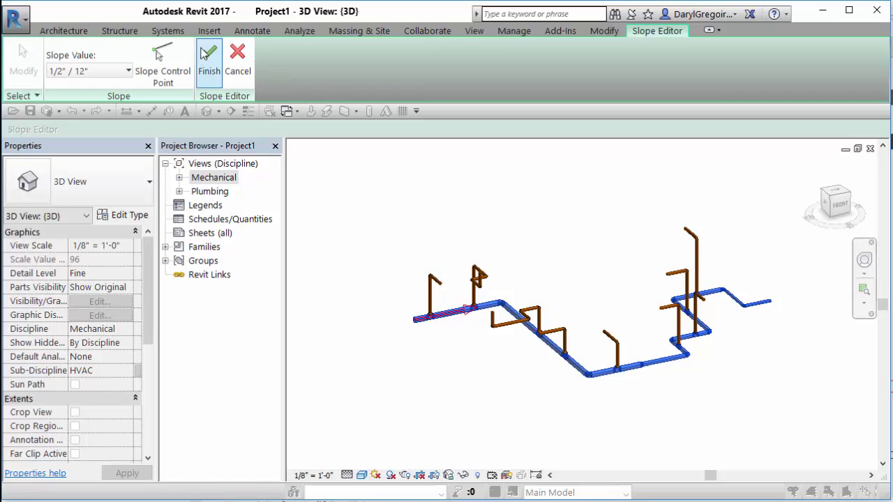
pyautogui.click(169, 66)
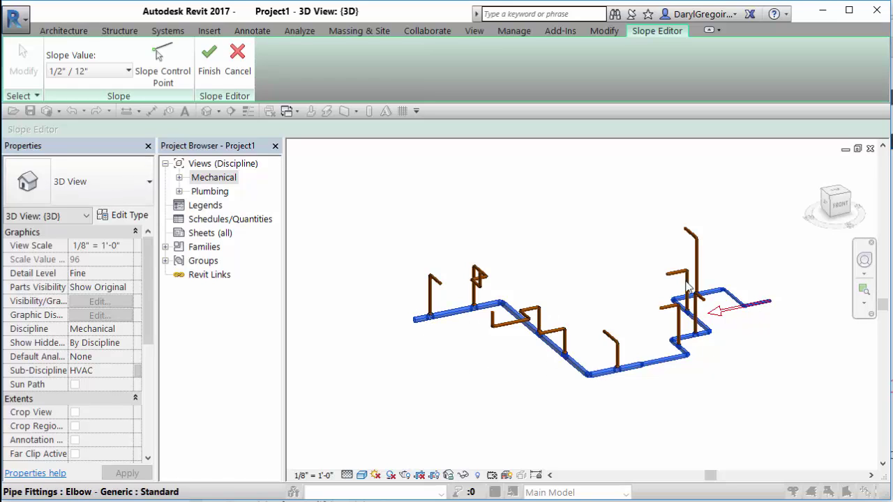
pyautogui.click(162, 66)
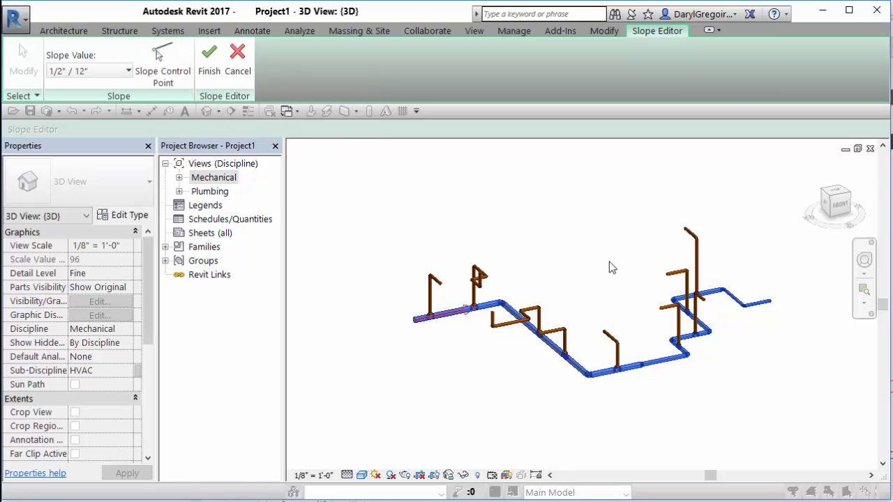
pyautogui.click(208, 63)
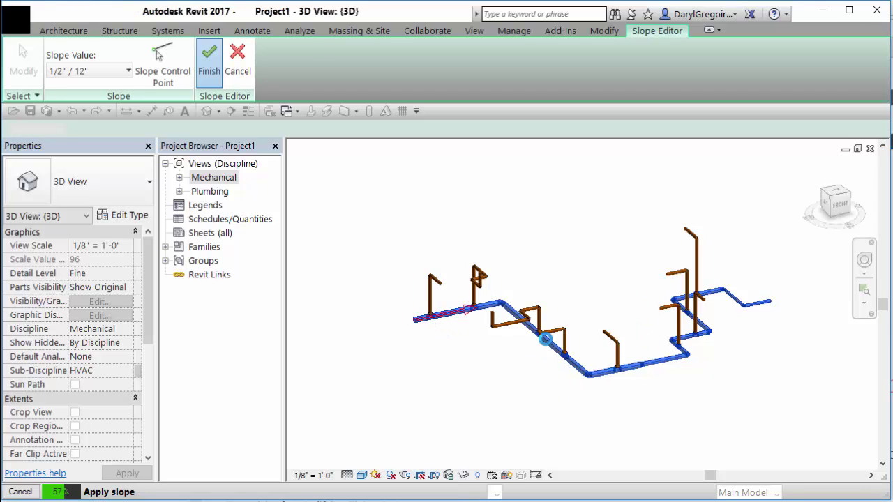
# - Inspect the slope and offsets of the end pipes at the 4" and 8" ends of the branched network's main run
pyautogui.scroll(2, 733, 300)
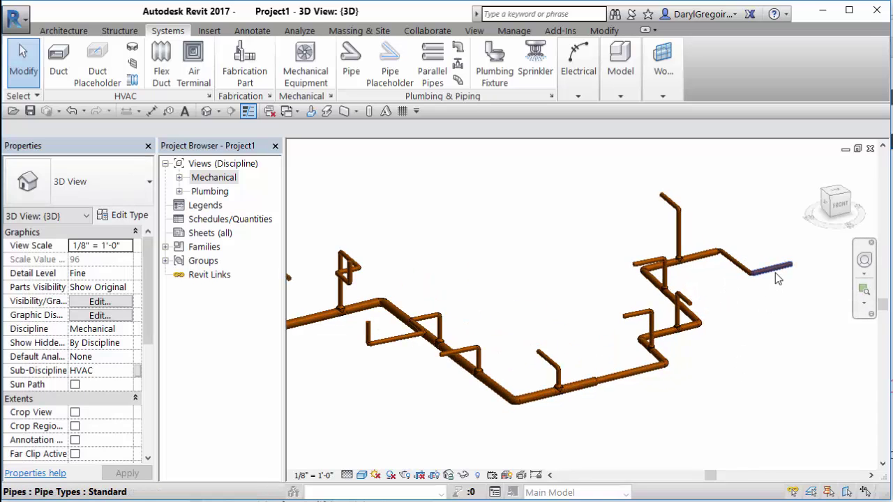
pyautogui.click(796, 266)
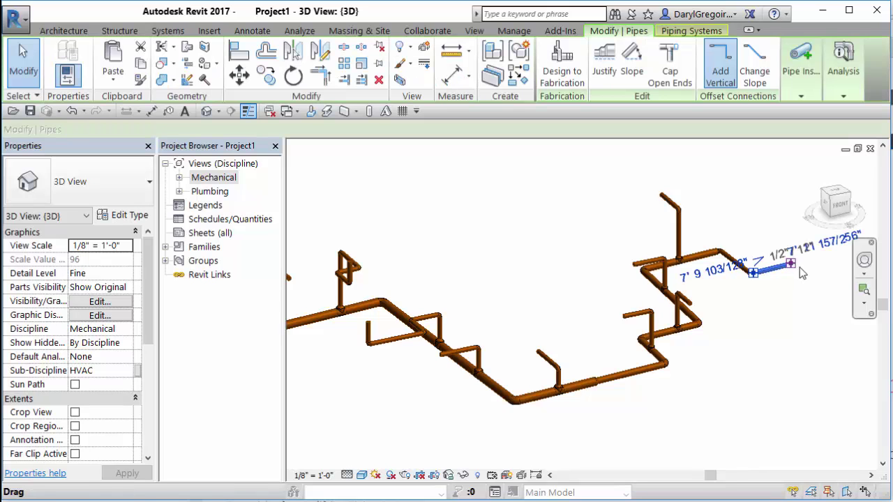
pyautogui.scroll(5, 817, 268)
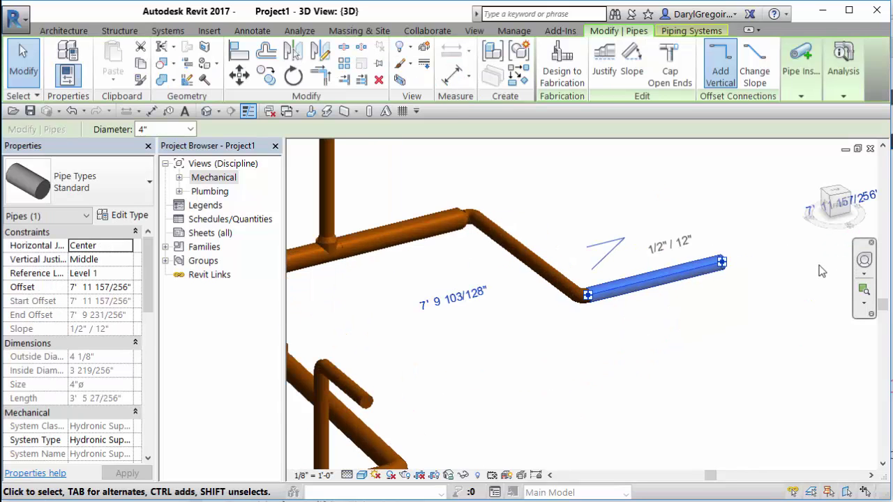
pyautogui.moveTo(817, 267); pyautogui.dragTo(702, 314, button='middle')
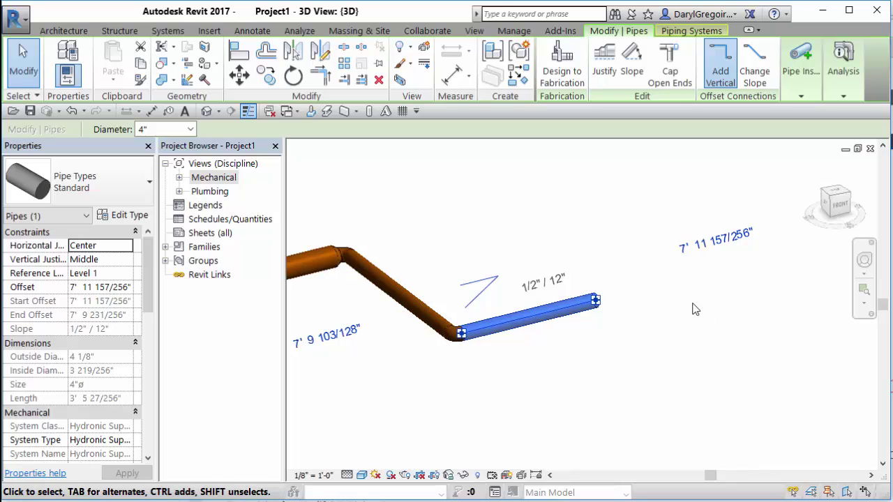
pyautogui.scroll(-5, 694, 309)
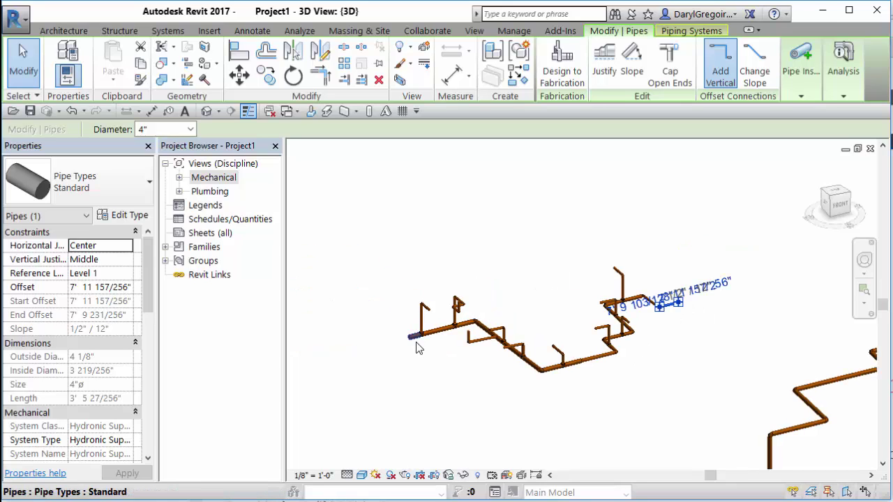
pyautogui.moveTo(419, 347); pyautogui.dragTo(403, 363)
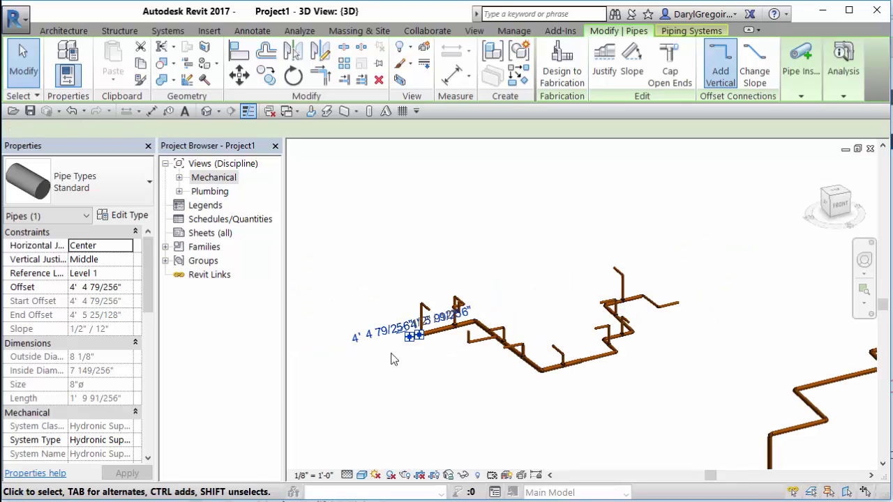
pyautogui.click(691, 345)
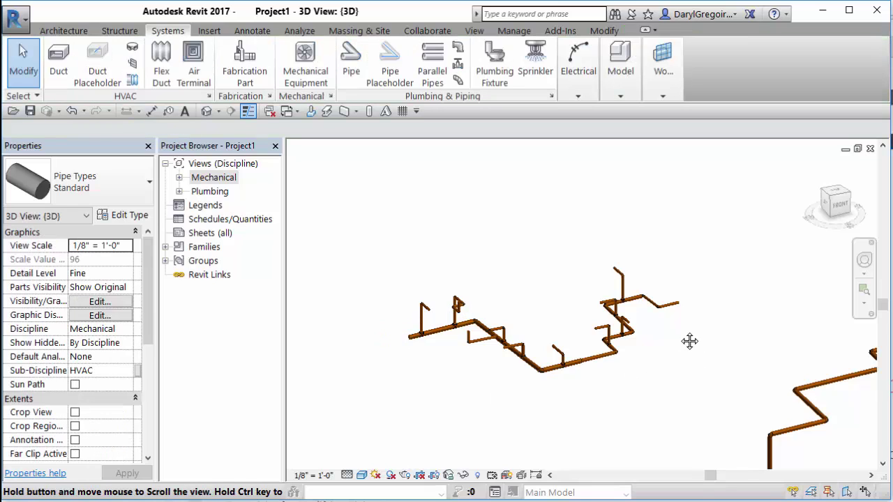
pyautogui.moveTo(689, 341)
pyautogui.mouseDown(button='middle')
pyautogui.moveTo(677, 355)
pyautogui.moveTo(693, 360)
pyautogui.moveTo(688, 348)
pyautogui.mouseUp(button='middle')
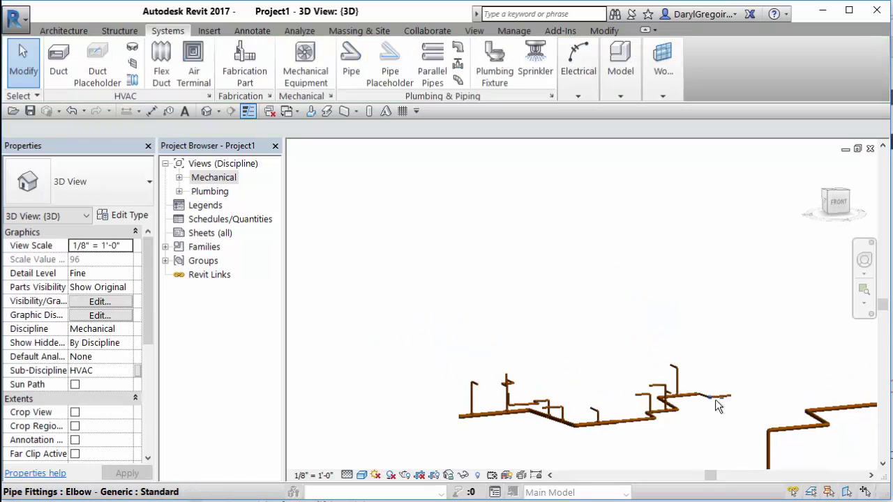
pyautogui.scroll(2, 697, 411)
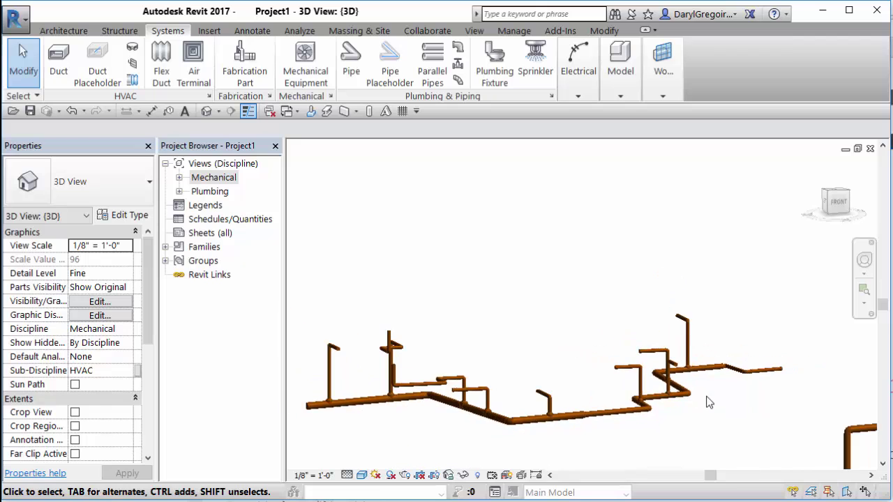
pyautogui.scroll(-1, 370, 408)
pyautogui.keyDown('shift'); pyautogui.moveTo(375, 408); pyautogui.dragTo(487, 427, button='middle'); pyautogui.keyUp('shift')
pyautogui.scroll(1, 548, 404)
pyautogui.scroll(1, 510, 398)
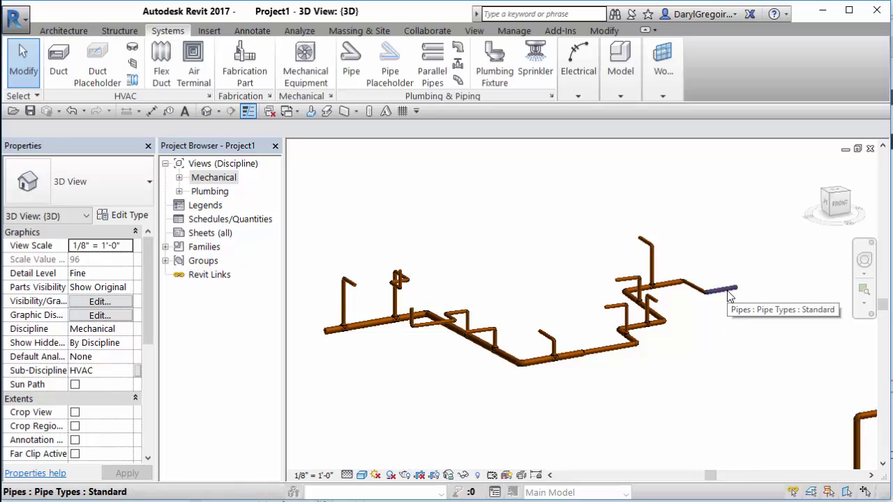
# - Select the entire branched pipe network and apply the 1/2" / 12" slope to its main and branches with the Slope Editor
pyautogui.press('Tab')
pyautogui.press('Tab')
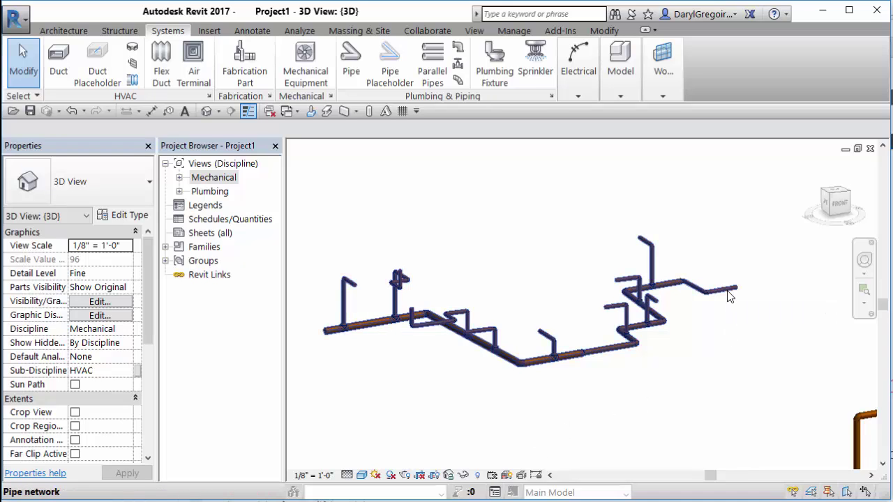
pyautogui.click(705, 385)
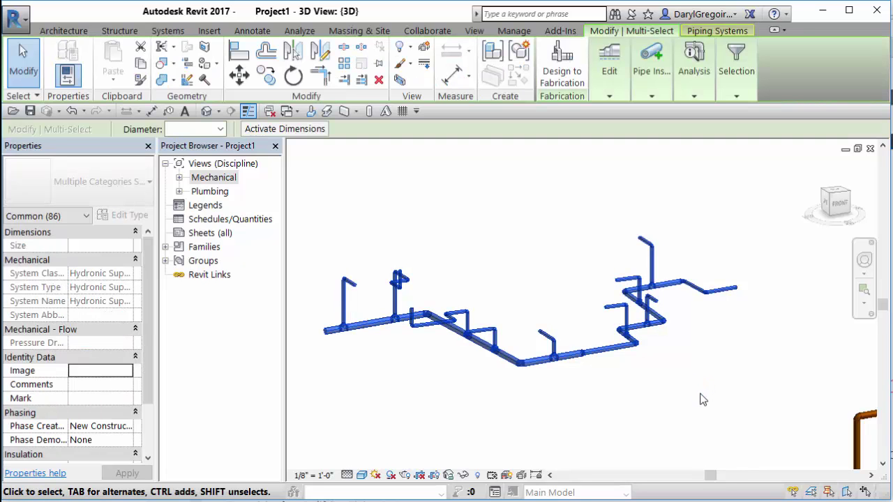
pyautogui.click(609, 97)
pyautogui.click(632, 134)
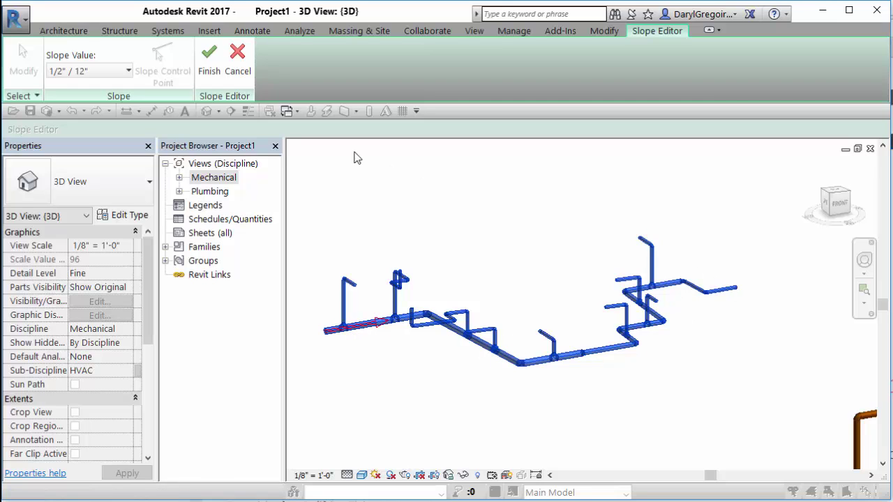
pyautogui.click(211, 63)
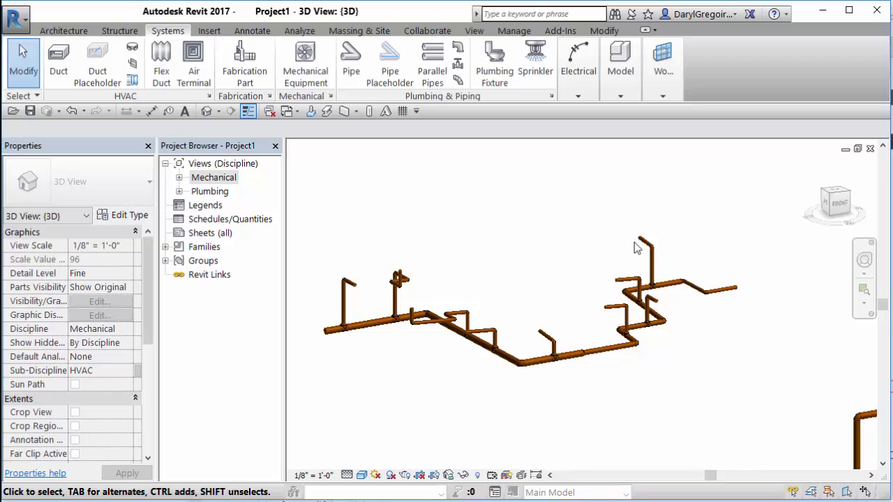
# - Reset the entire branched pipe network, including its branches, to a slope of 0" / 12" in the Slope Editor
pyautogui.scroll(5, 616, 310)
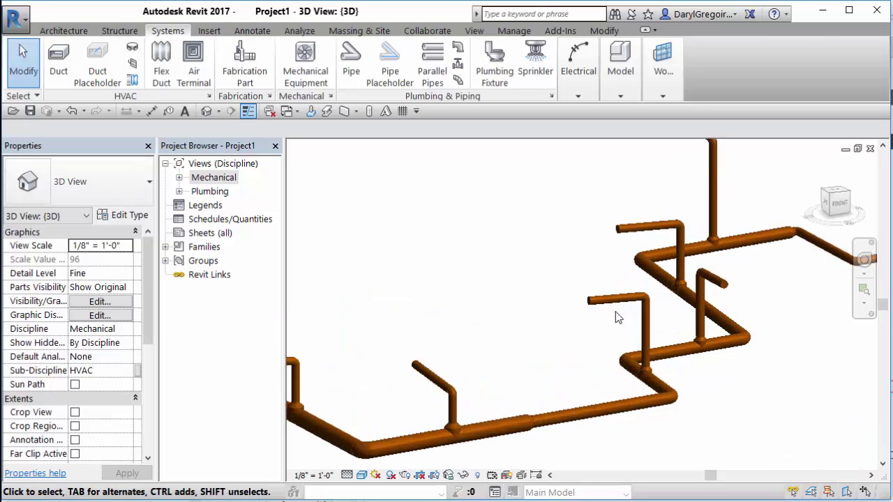
pyautogui.scroll(-6, 611, 296)
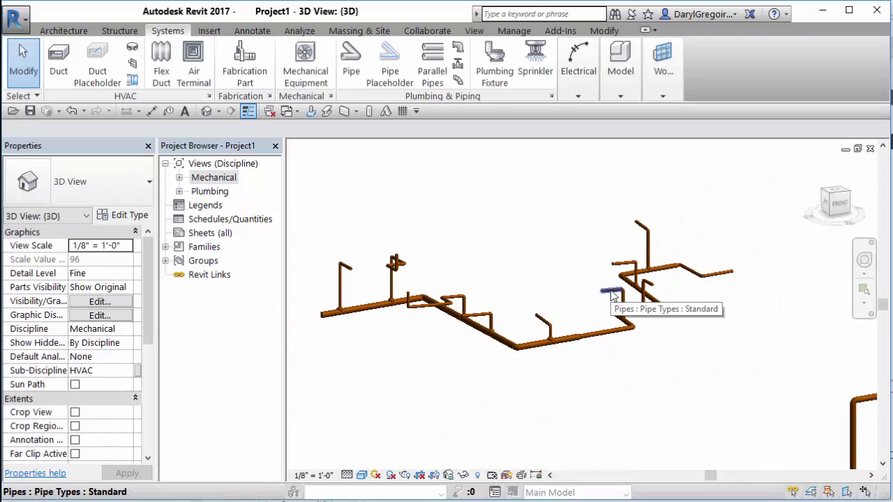
pyautogui.scroll(2, 607, 305)
pyautogui.moveTo(742, 188); pyautogui.dragTo(295, 402)
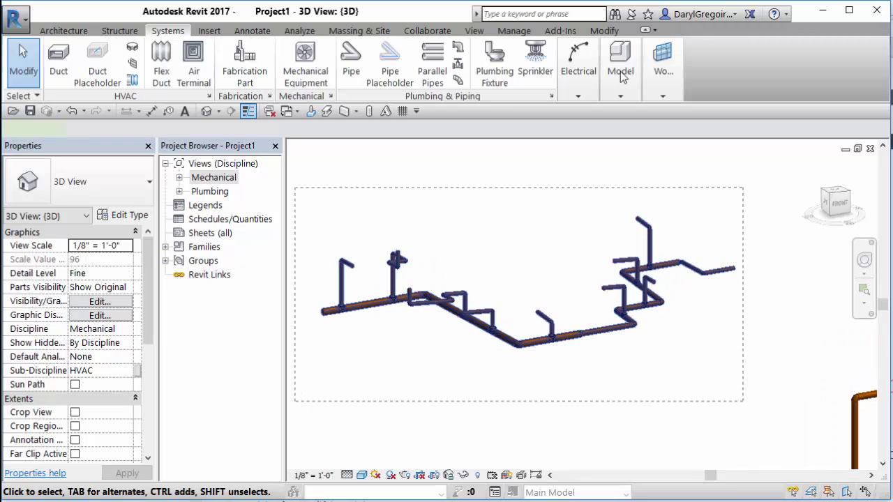
pyautogui.click(607, 97)
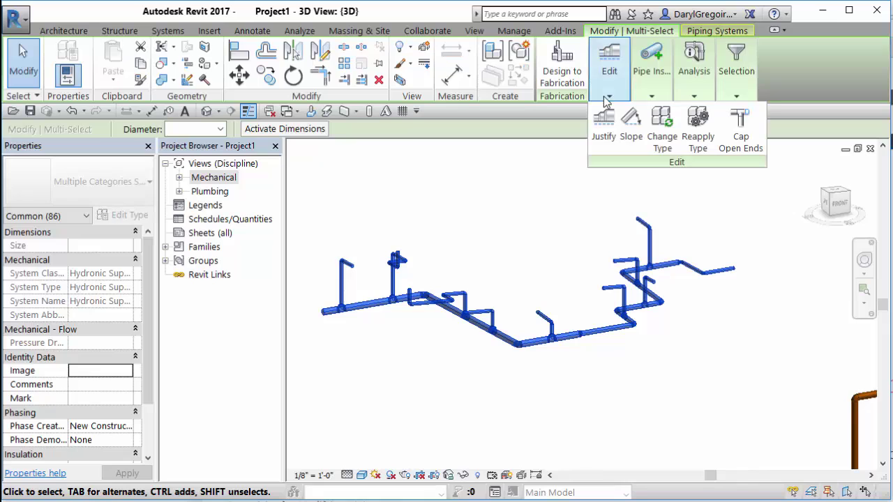
pyautogui.click(629, 125)
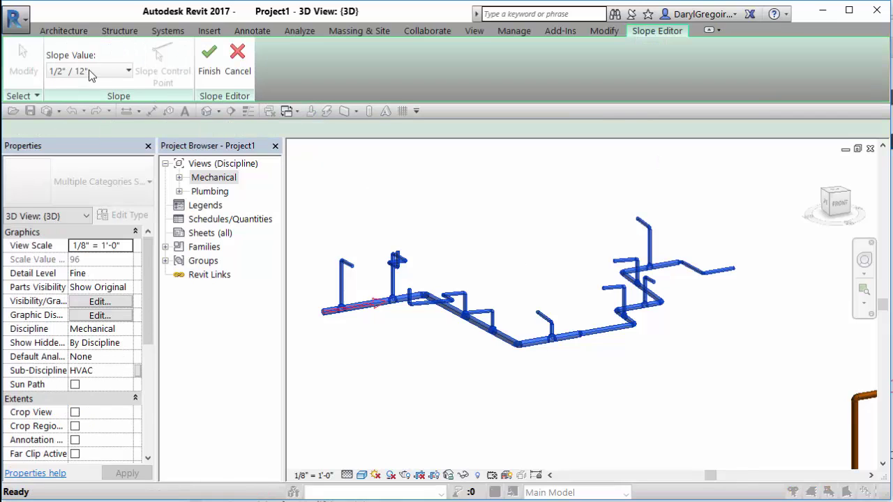
pyautogui.click(88, 70)
pyautogui.click(67, 85)
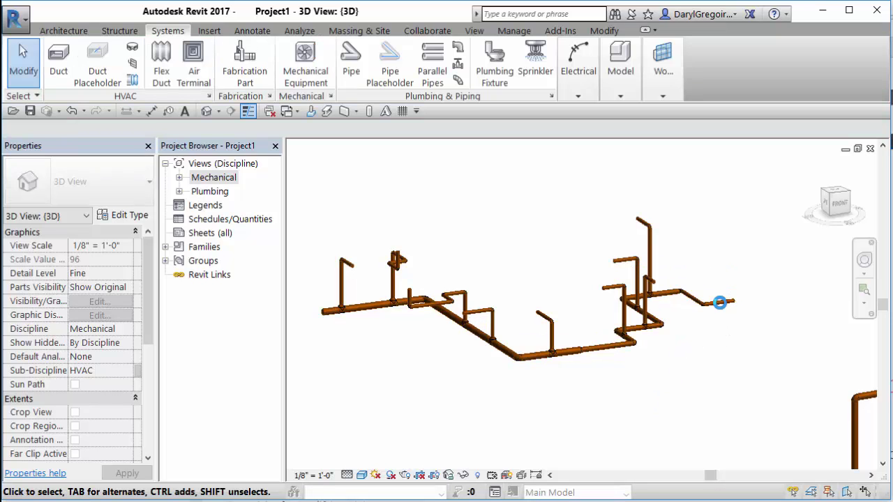
# - Select the entire branched pipe network, including its branches, and open it in the Slope Editor
pyautogui.press('Tab')
pyautogui.press('Tab')
pyautogui.press('Tab')
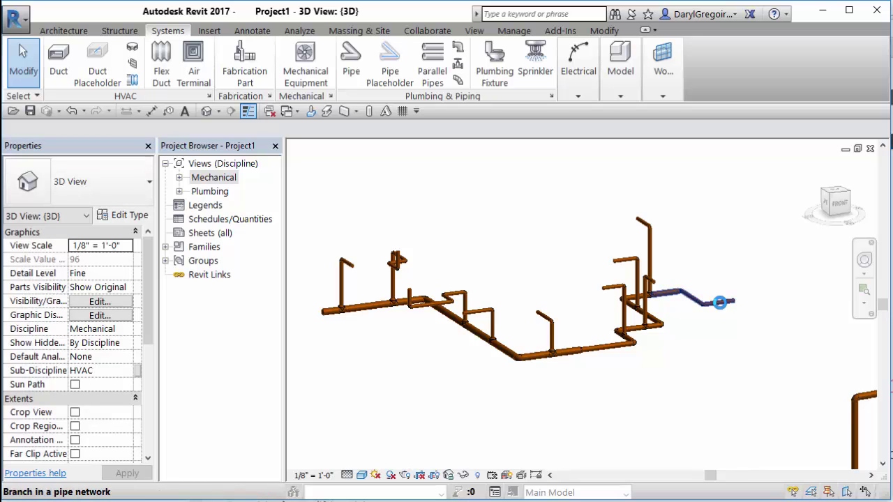
pyautogui.click(695, 418)
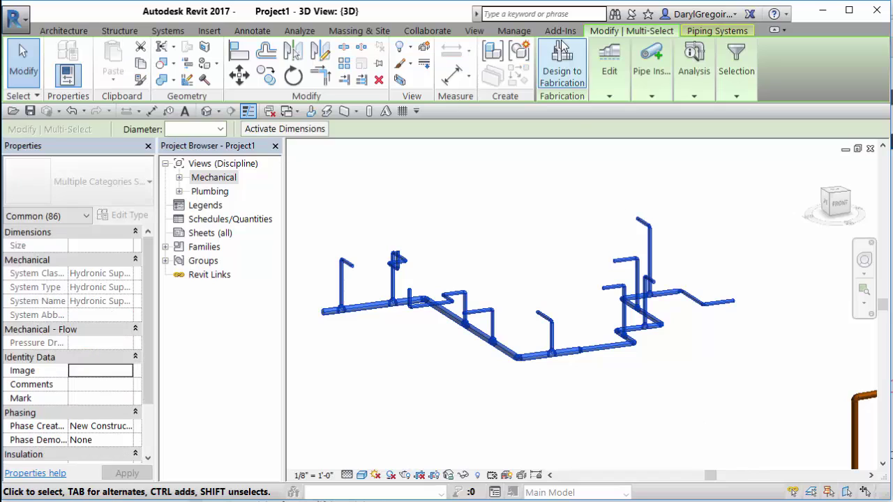
pyautogui.click(608, 98)
pyautogui.click(630, 139)
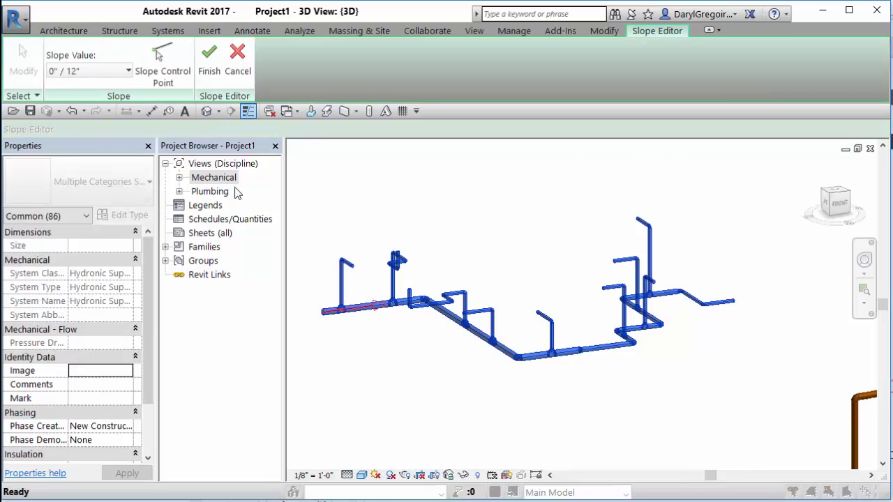
# - Toggle the slope control point between the network's two ends, leave it at the 8" end, and finish with a 0" / 12" slope
pyautogui.click(166, 76)
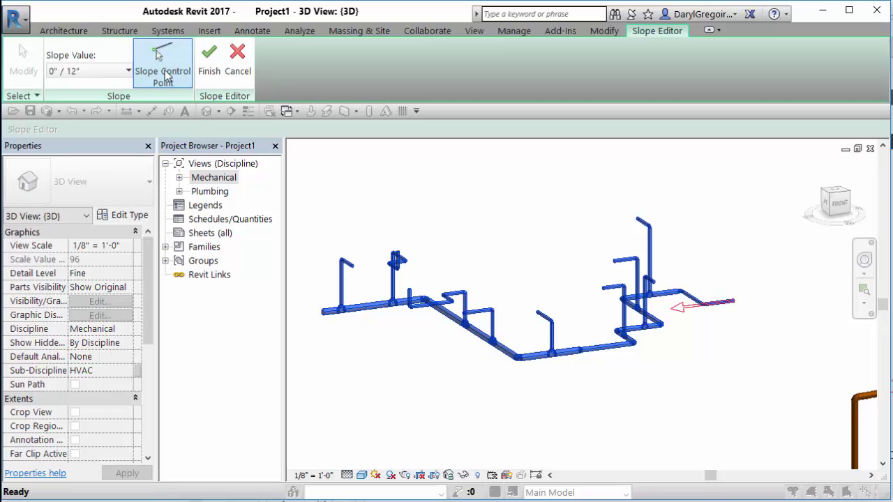
pyautogui.click(166, 77)
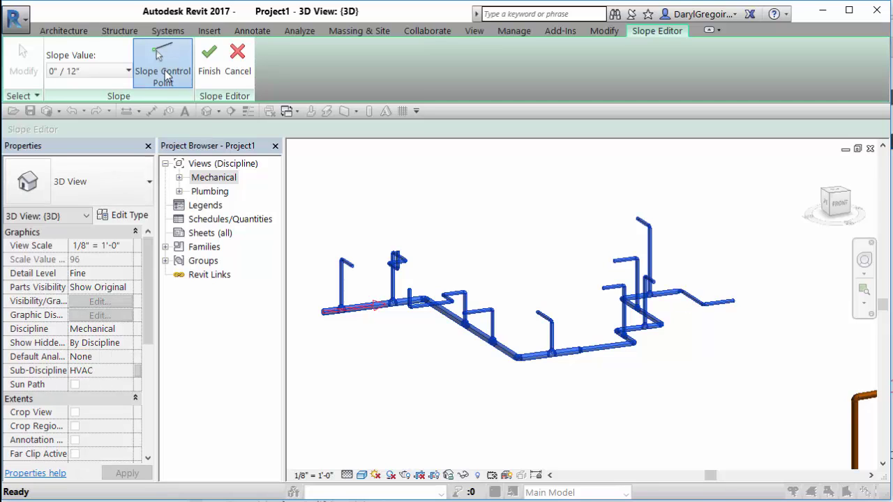
pyautogui.click(166, 77)
pyautogui.click(166, 76)
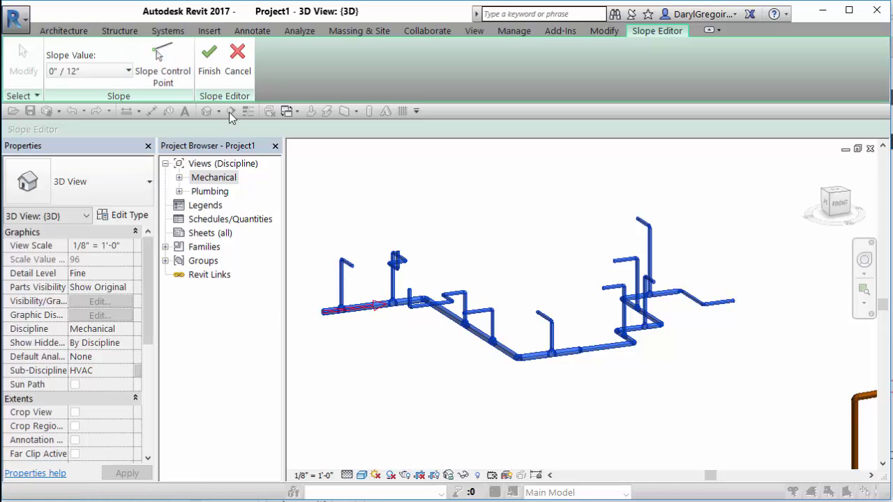
pyautogui.click(210, 74)
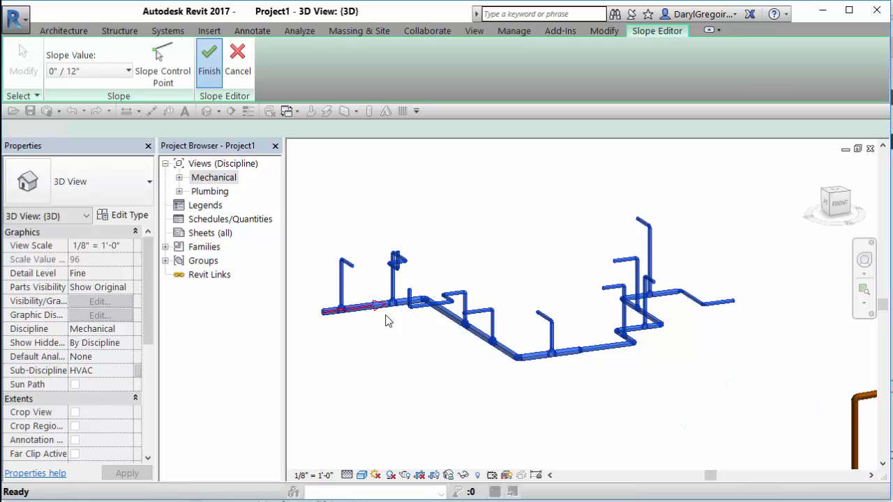
pyautogui.scroll(-1, 631, 341)
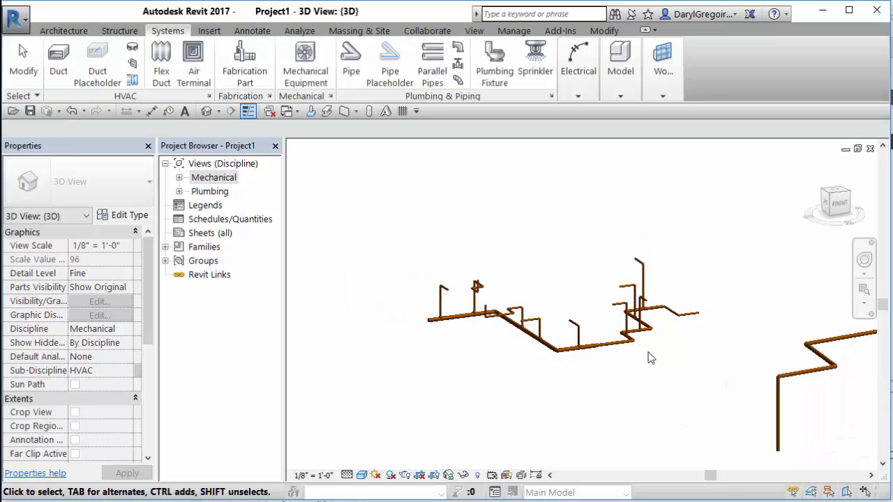
pyautogui.scroll(-1, 775, 415)
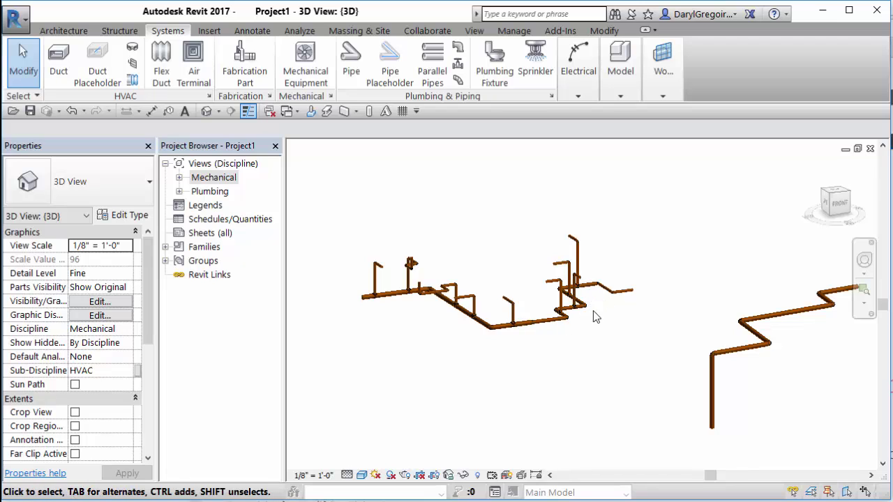
pyautogui.scroll(2, 551, 332)
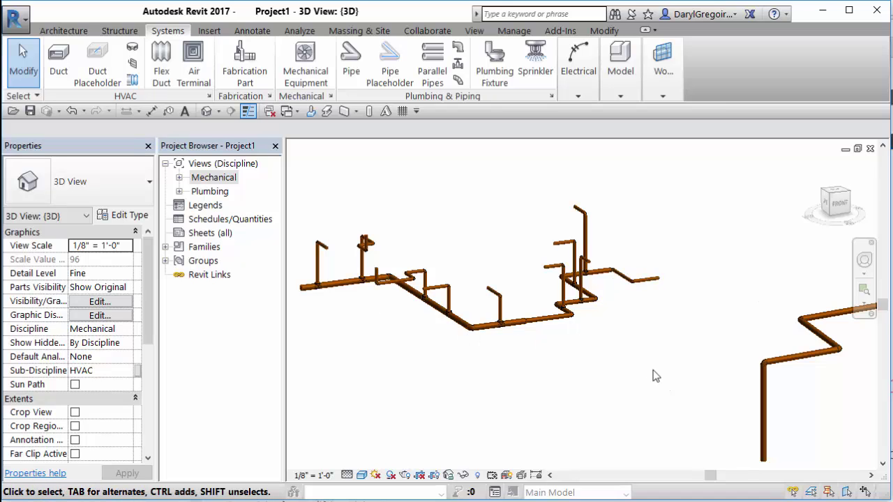
pyautogui.scroll(-1, 652, 349)
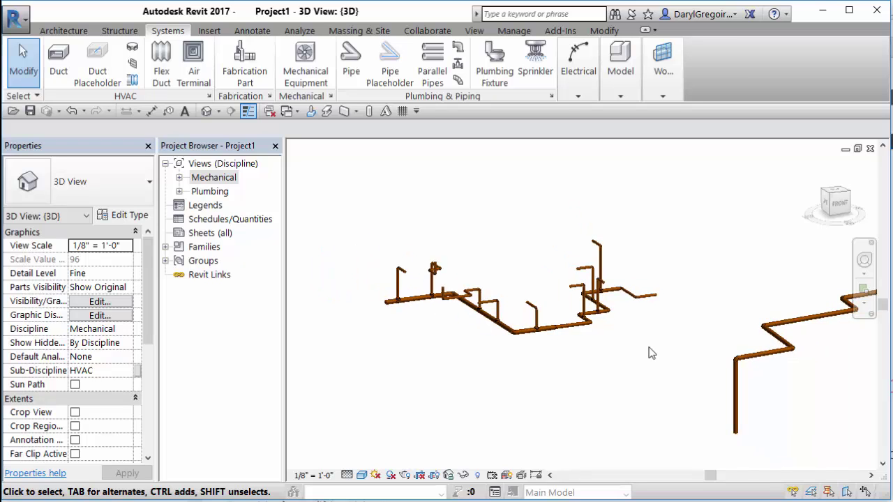
pyautogui.scroll(2, 650, 353)
pyautogui.moveTo(649, 353); pyautogui.dragTo(784, 425, button='middle')
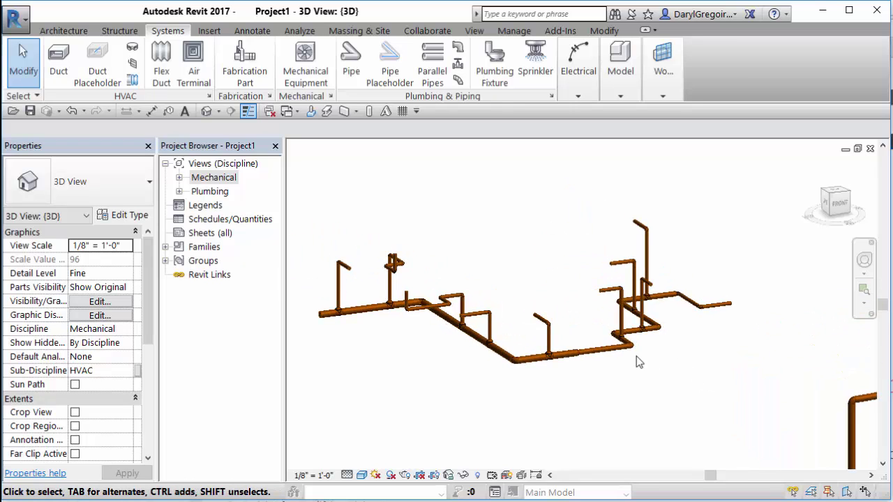
pyautogui.scroll(1, 636, 360)
pyautogui.moveTo(636, 361); pyautogui.dragTo(708, 375, button='middle')
pyautogui.moveTo(734, 384); pyautogui.dragTo(745, 385, button='middle')
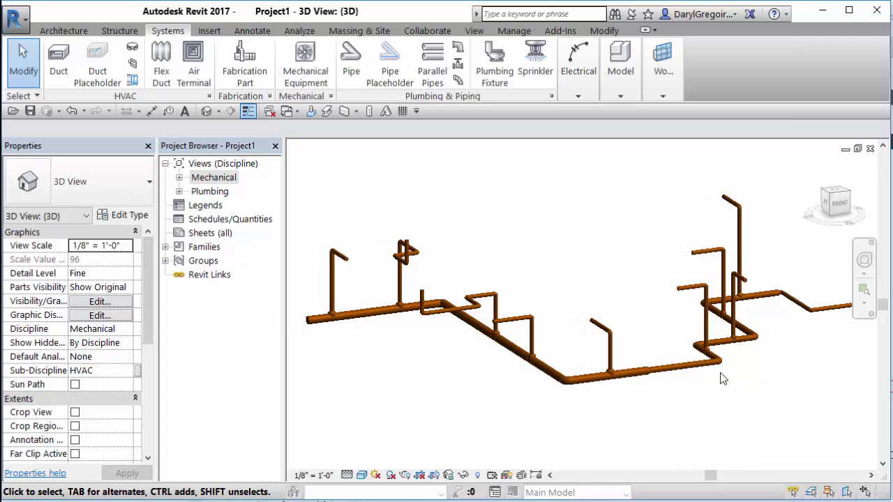